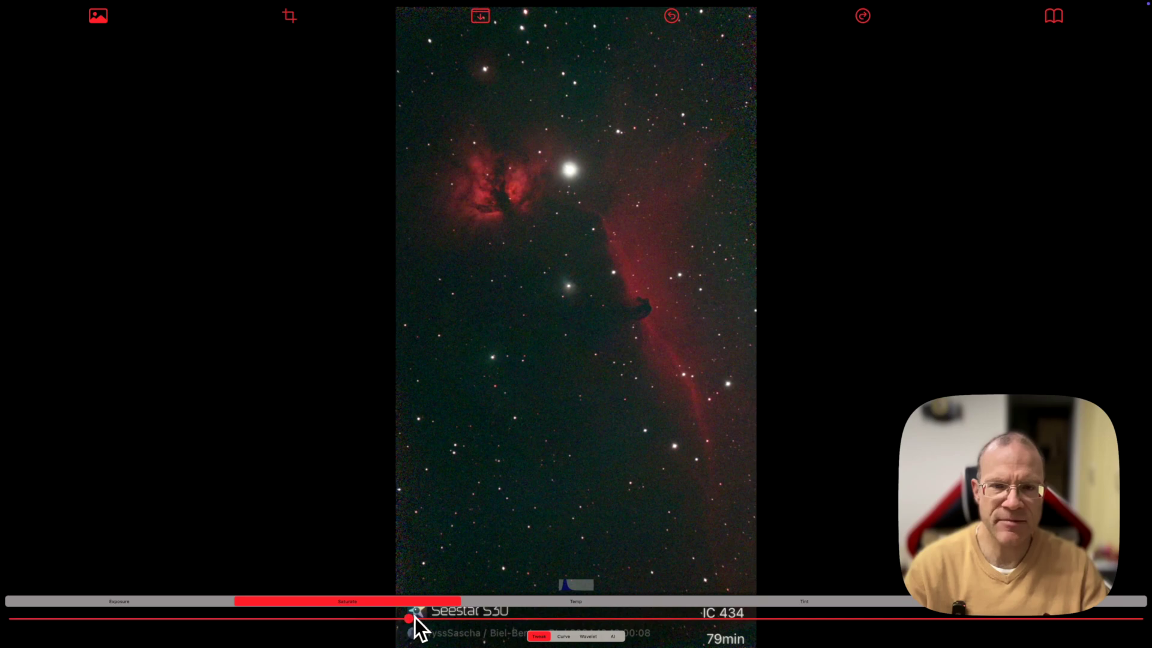
Step: Lower the image saturation, then bring it back up slightly
drag(414, 616, 320, 618)
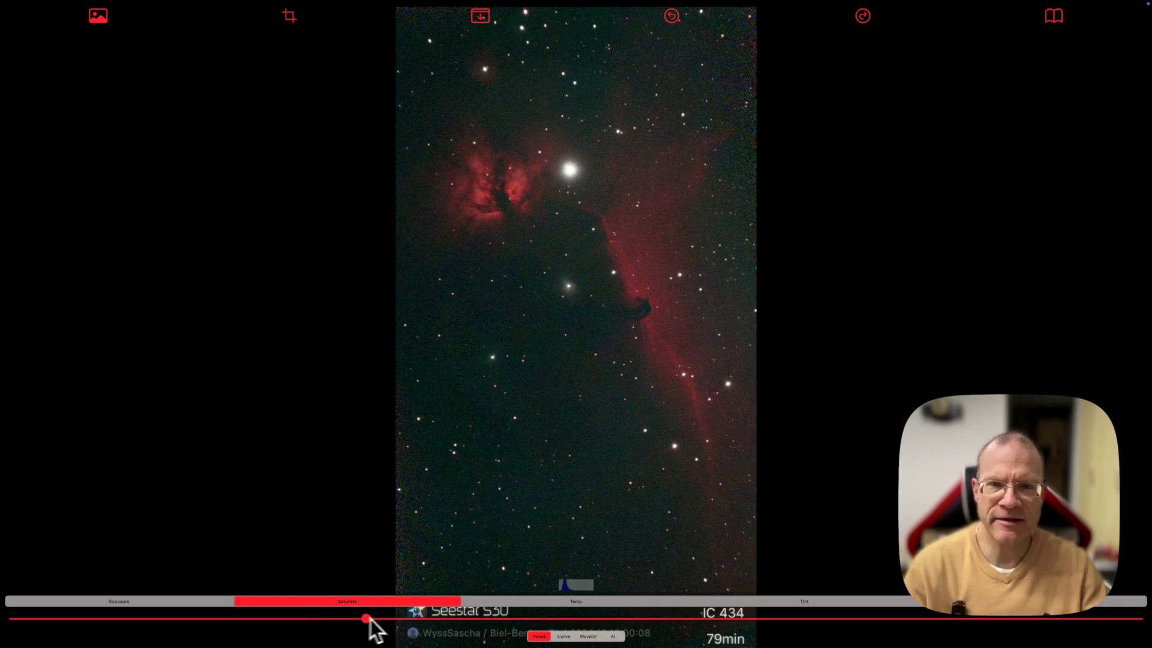
drag(422, 618, 353, 627)
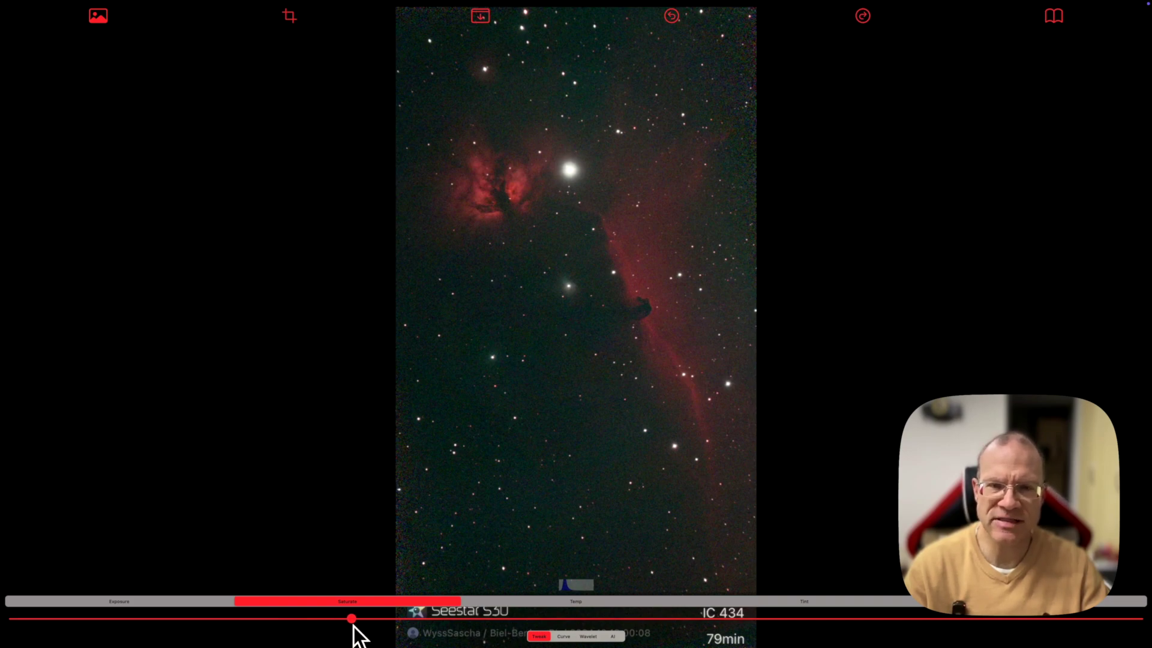
drag(354, 636, 363, 634)
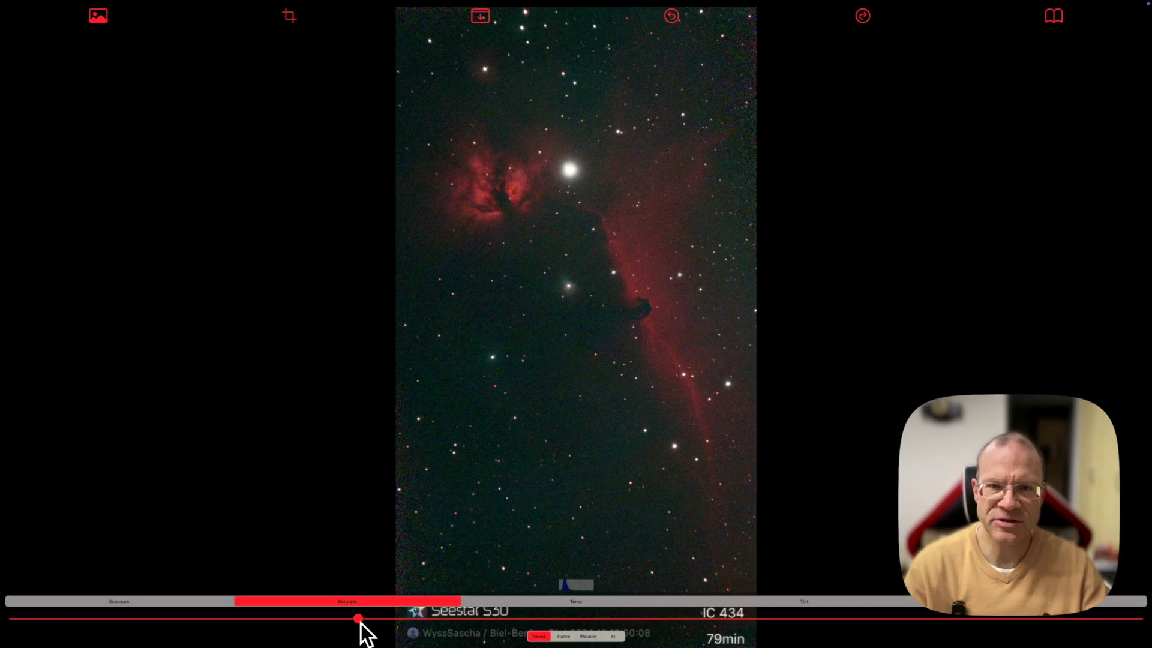
Step: Nudge the colour temperature cooler and reset the last colour slider, keeping the nebula red
click(575, 602)
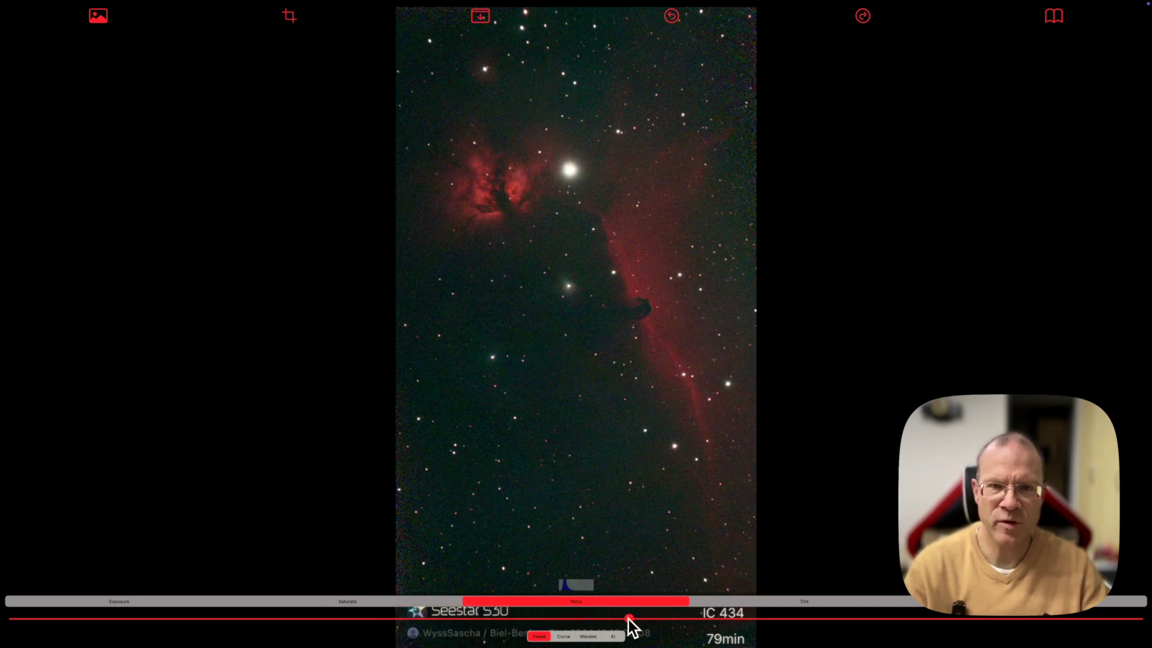
mouse_move(581, 633)
mouse_down()
mouse_move(526, 630)
mouse_move(574, 636)
mouse_up()
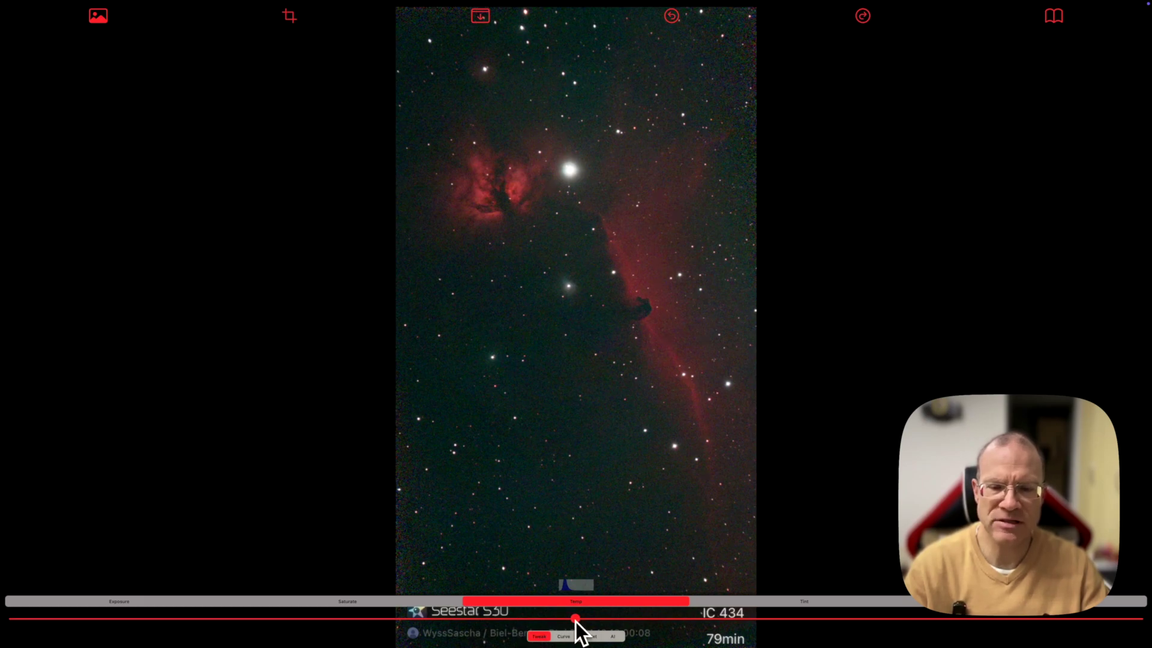
click(771, 603)
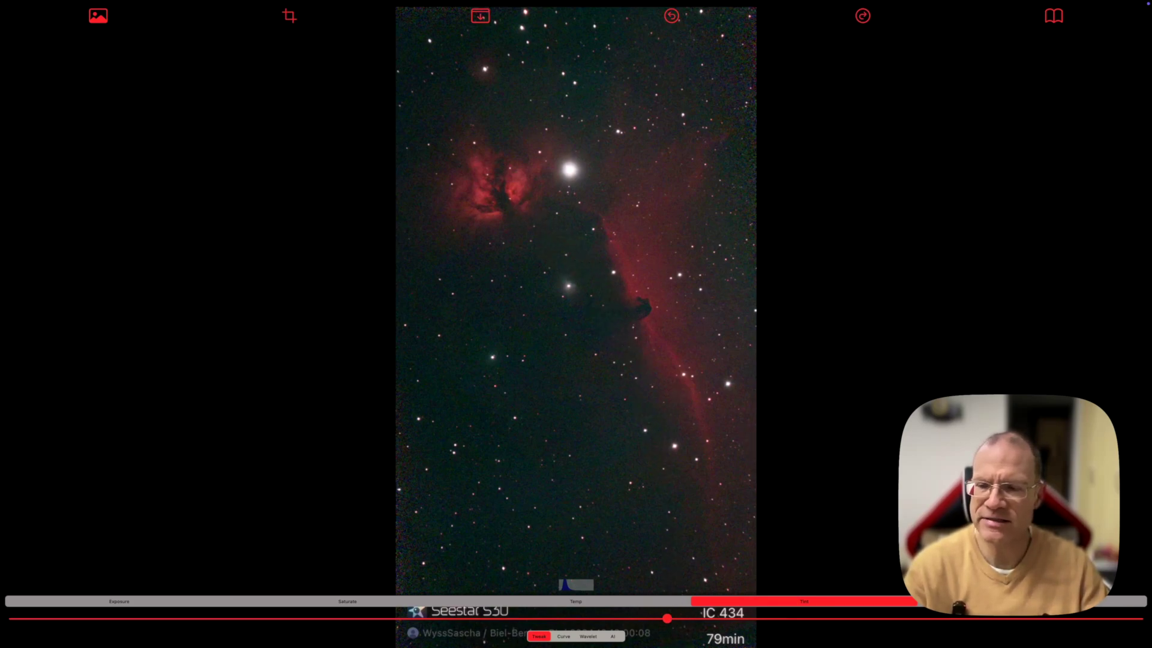
click(1044, 609)
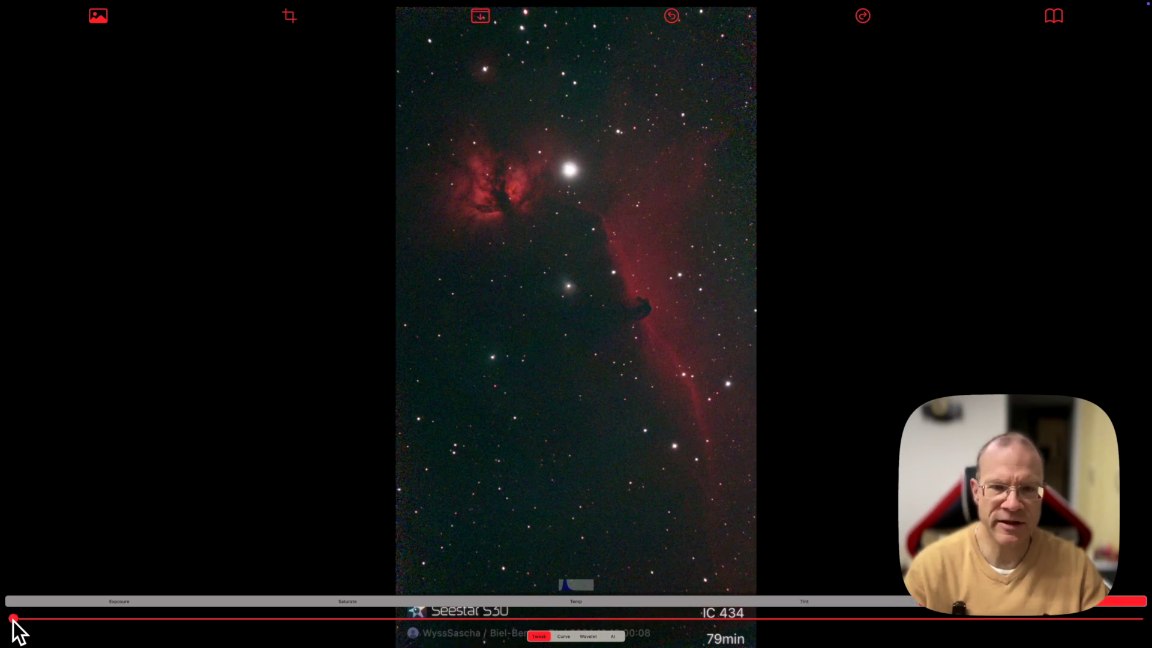
drag(12, 622, 147, 620)
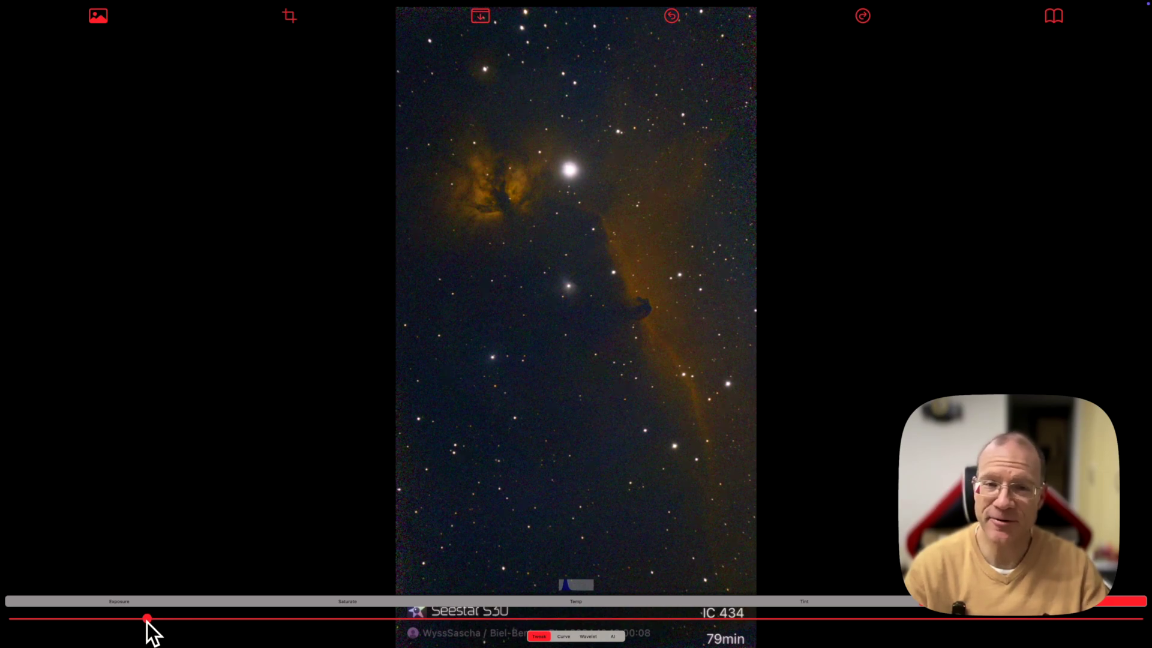
drag(147, 621, 14, 630)
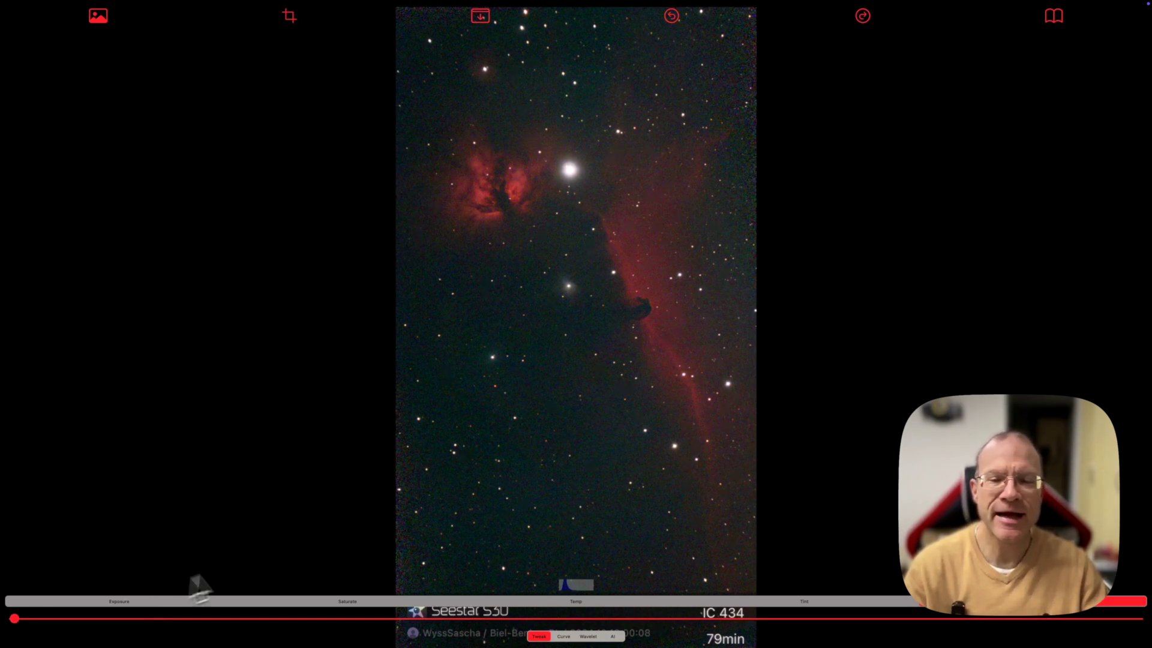
Step: In the curves, raise Point 1 and lower Points 2 and 3
click(564, 637)
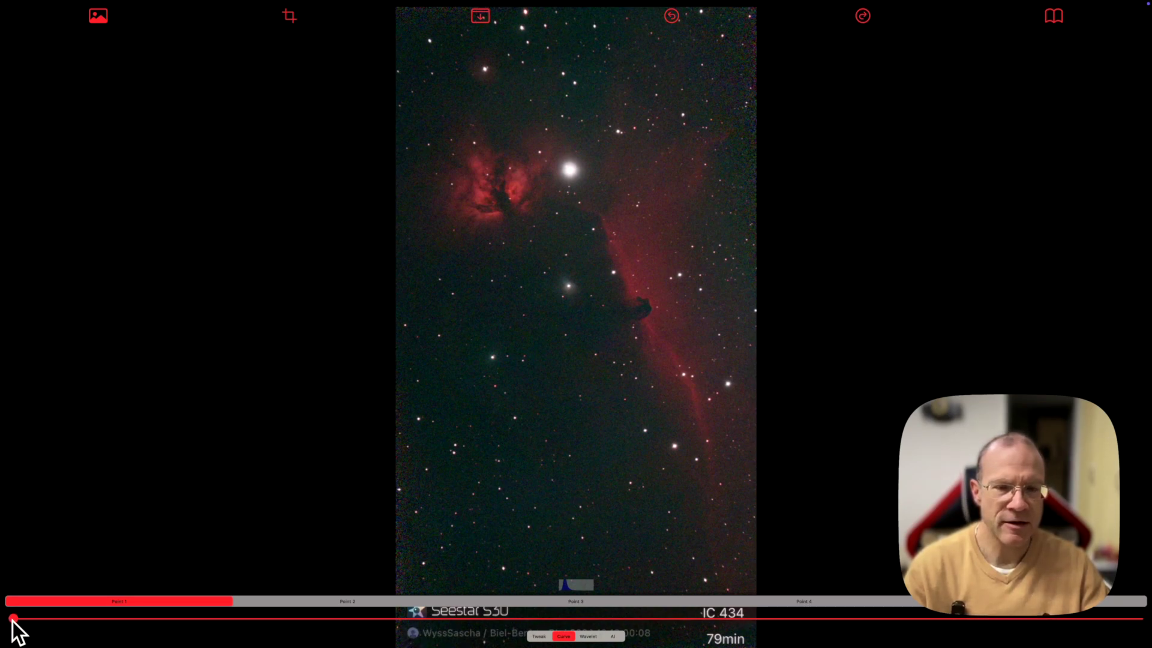
drag(13, 619, 340, 624)
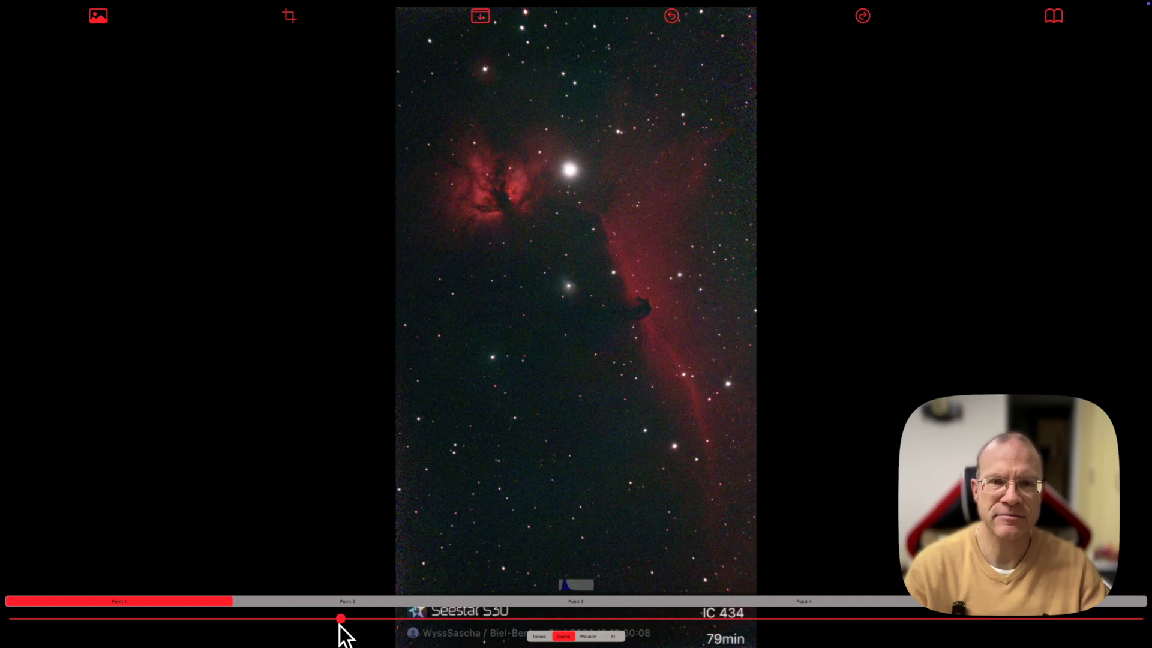
click(271, 603)
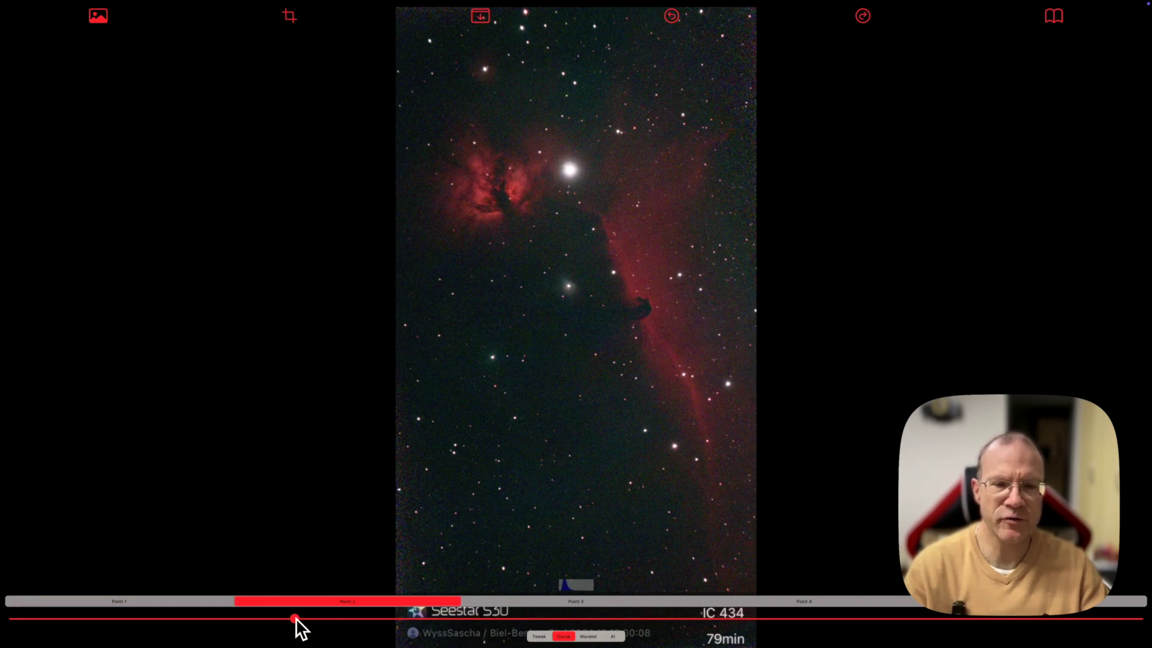
drag(273, 621, 238, 620)
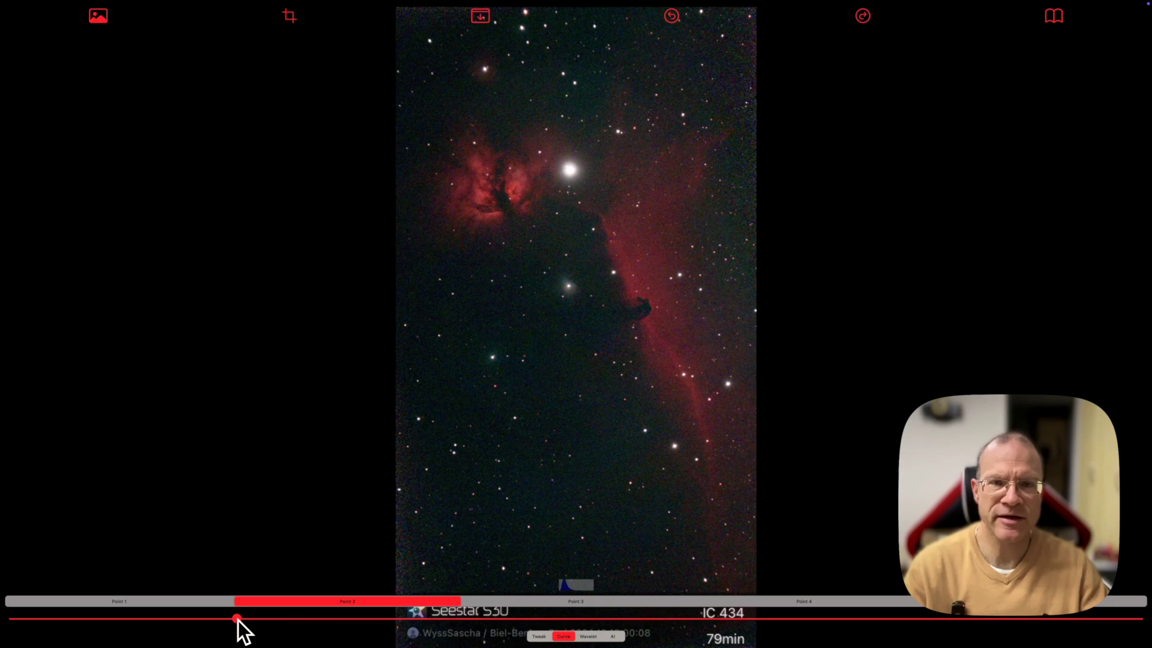
click(571, 603)
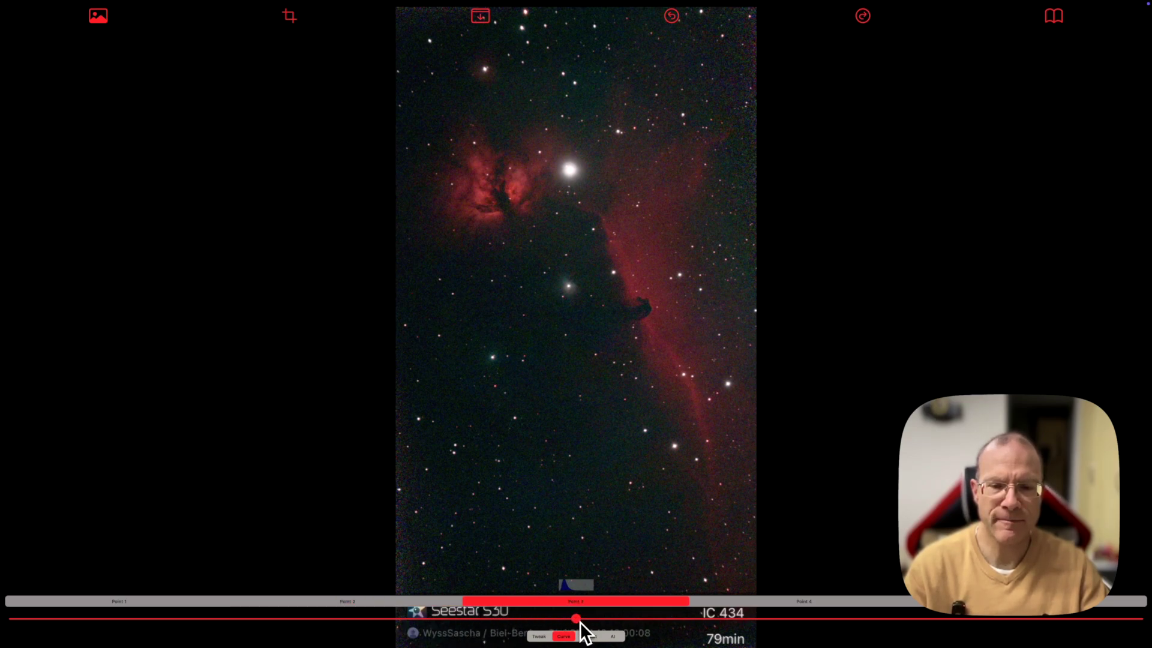
drag(578, 621, 537, 624)
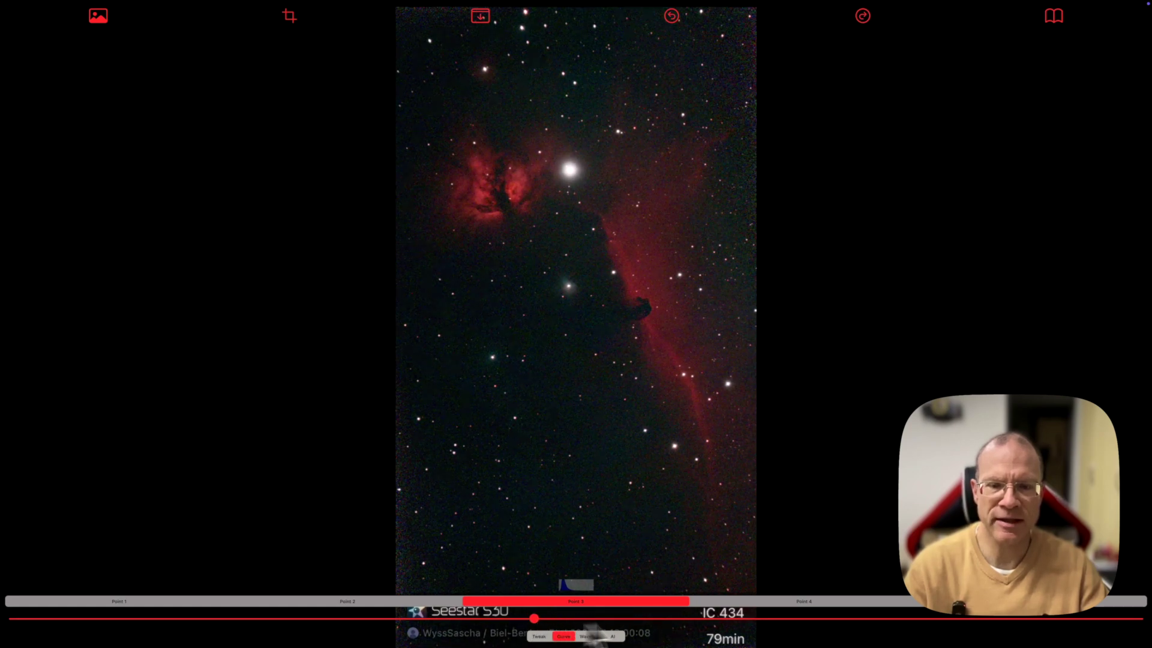
Step: Raise curve Point 4 slightly, set the final control to maximum, and compare with the original
click(759, 603)
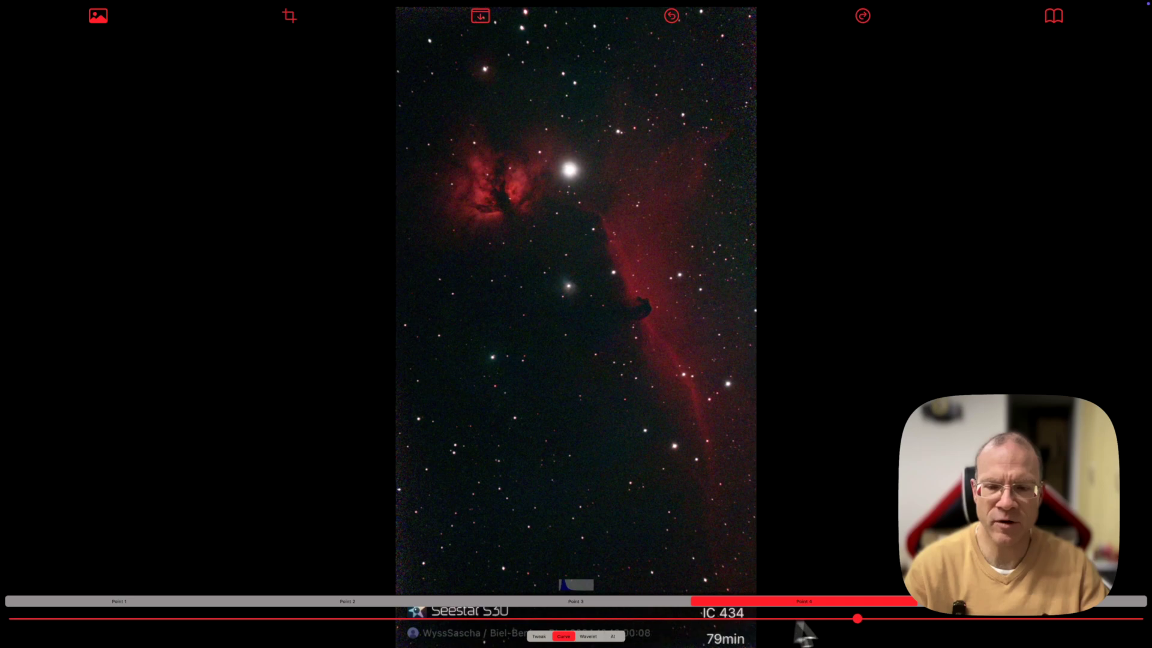
drag(857, 620, 882, 624)
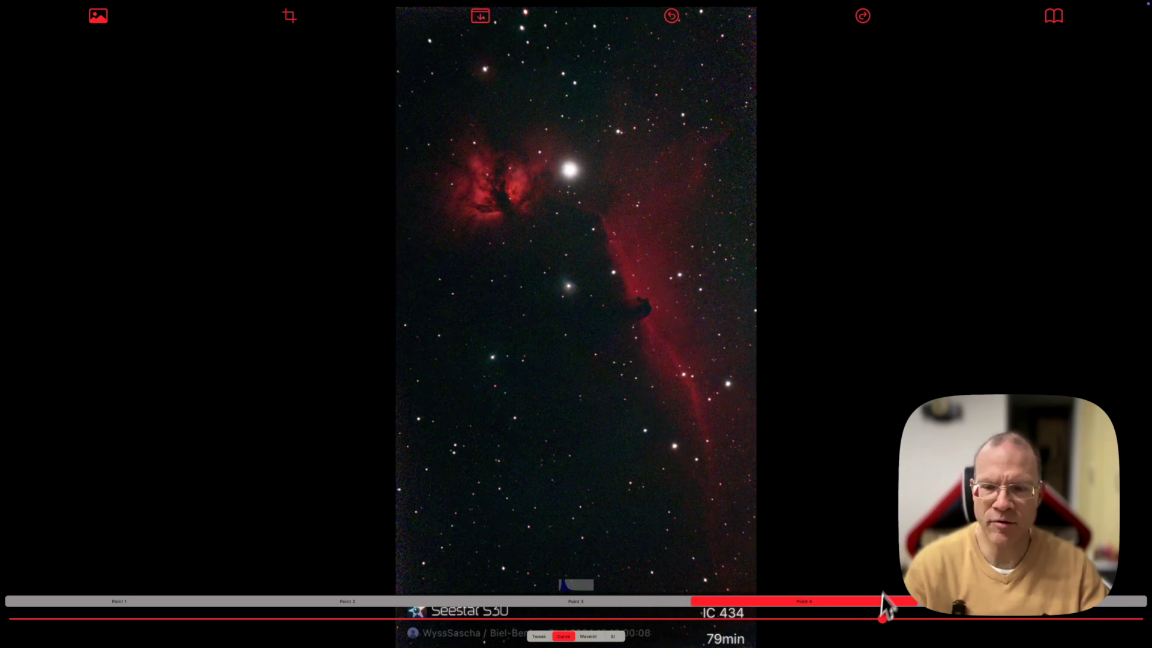
drag(879, 620, 895, 619)
mouse_move(969, 614)
mouse_down()
mouse_move(1144, 625)
mouse_move(747, 624)
mouse_move(1140, 627)
mouse_move(973, 624)
mouse_up()
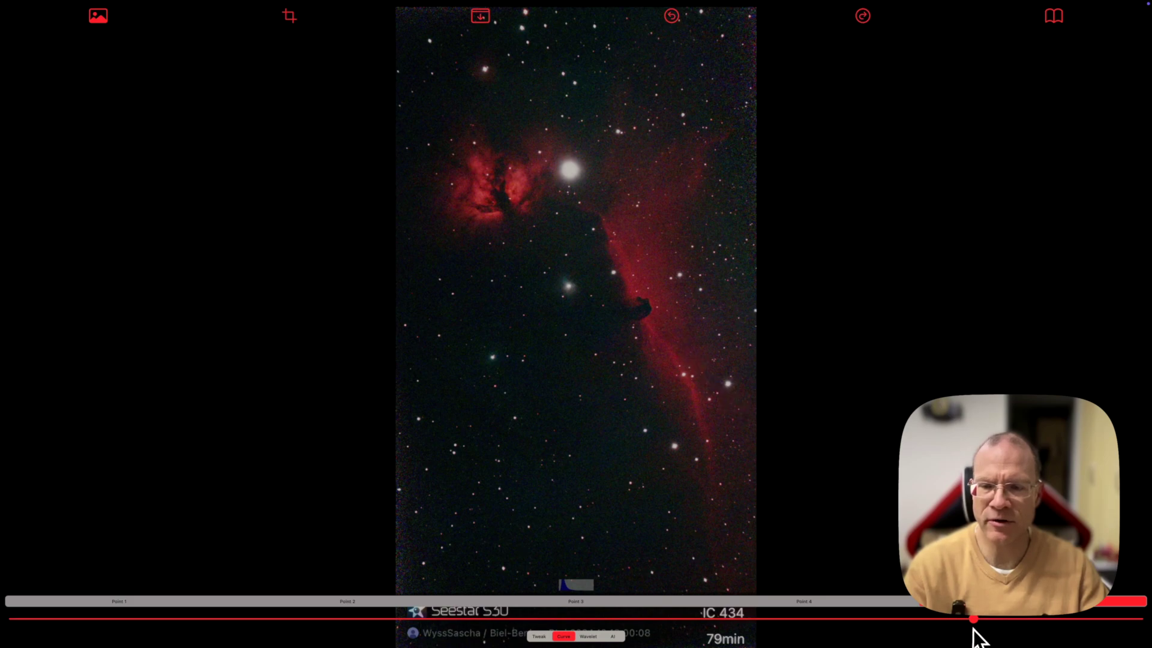
drag(980, 630, 1138, 624)
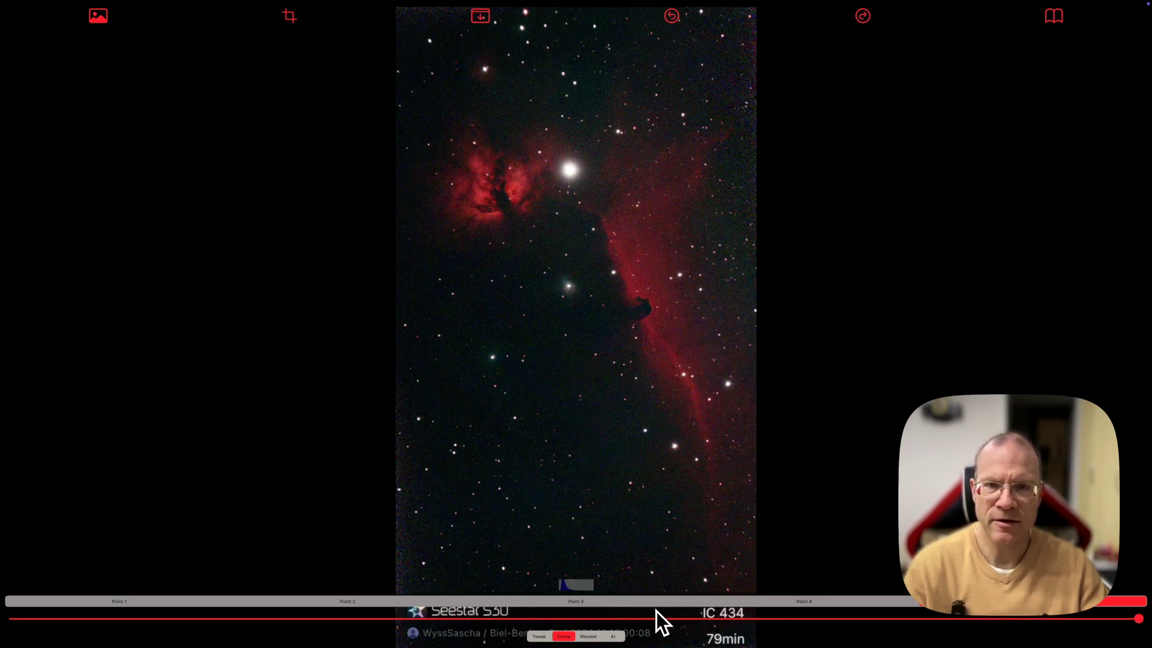
drag(623, 476, 623, 480)
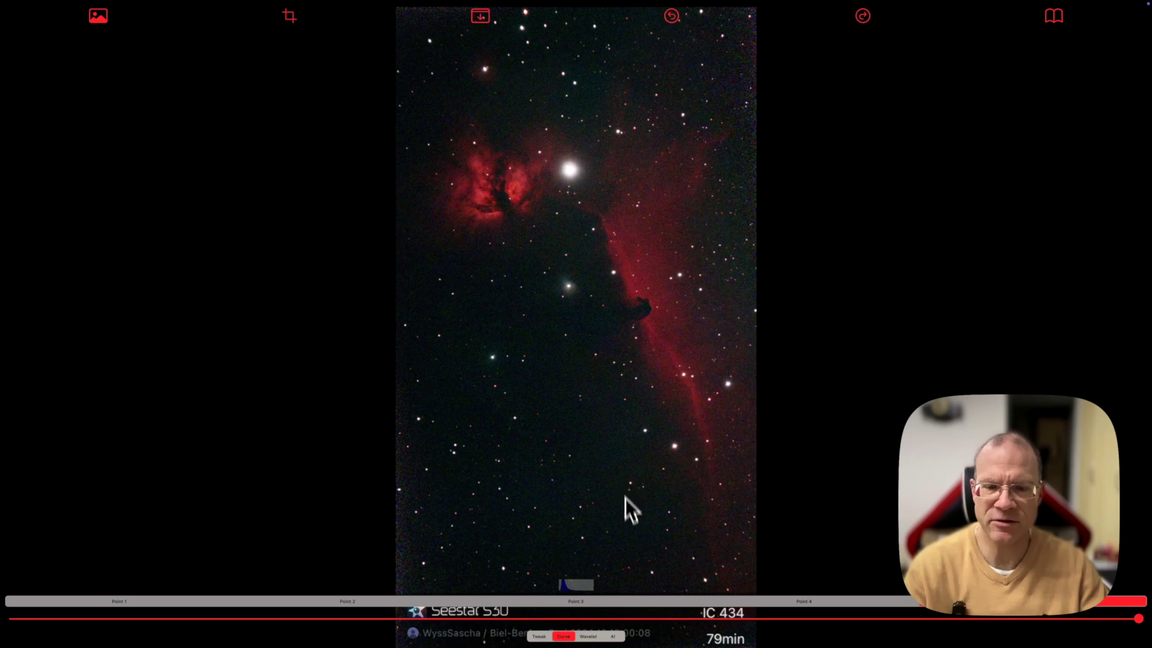
Step: Reduce the small-scale and large-scale wavelet sharpening strengths
click(594, 639)
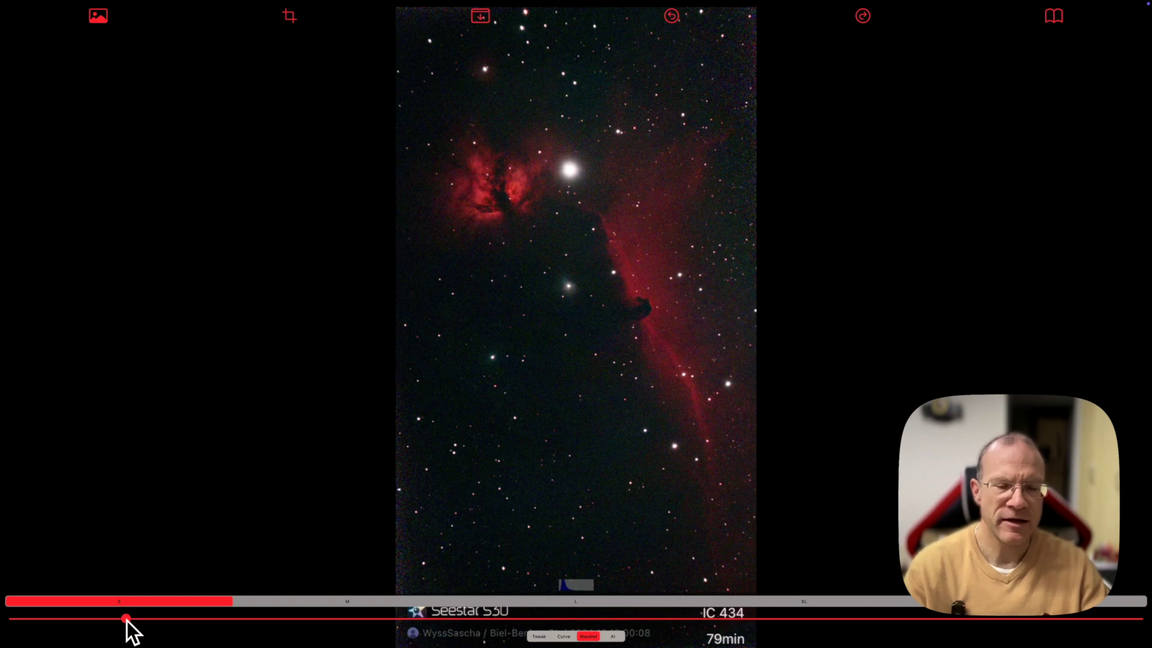
drag(127, 620, 93, 618)
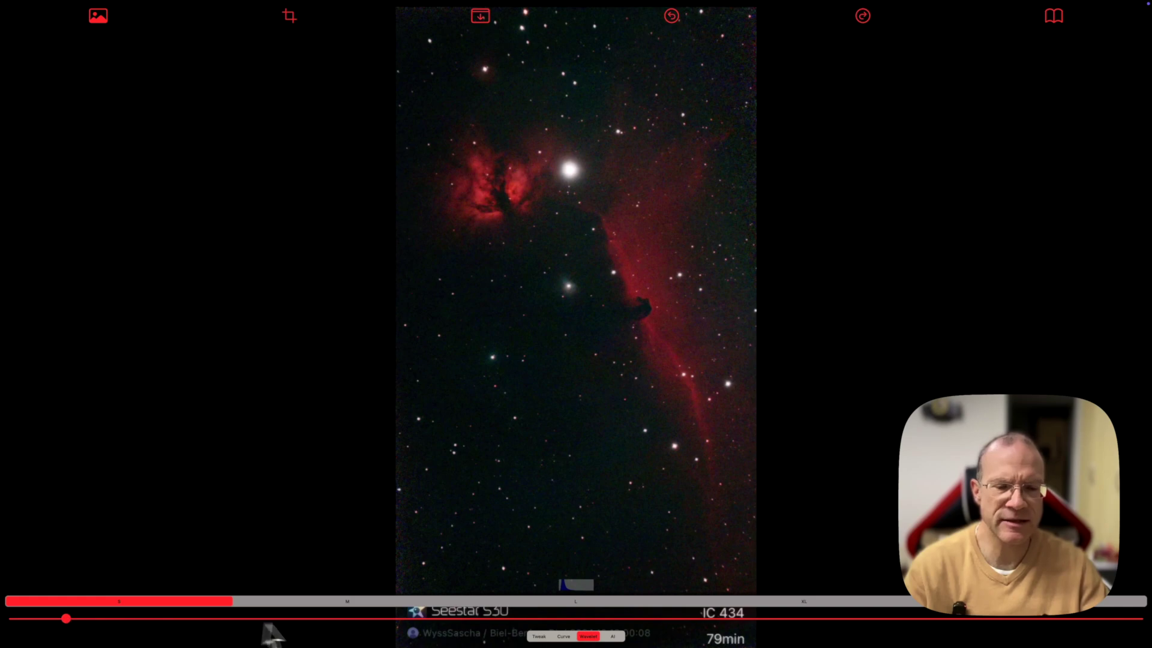
mouse_move(66, 620)
mouse_down()
mouse_move(302, 639)
mouse_move(60, 630)
mouse_up()
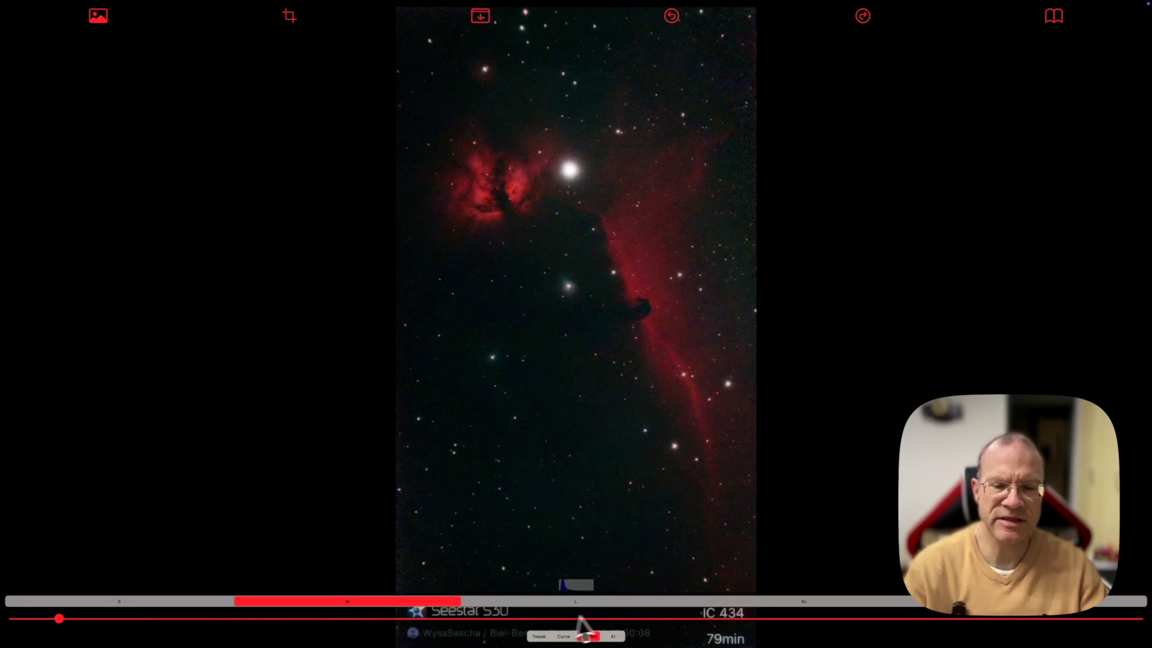
click(604, 603)
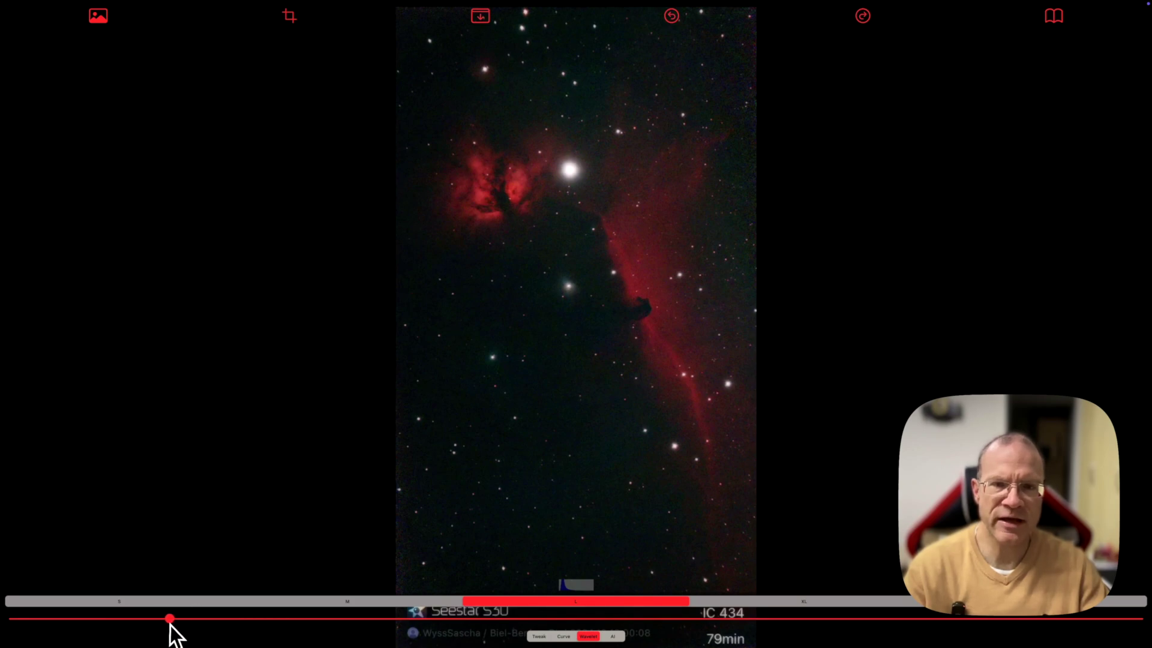
mouse_move(169, 624)
mouse_down()
mouse_move(148, 624)
mouse_move(171, 635)
mouse_up()
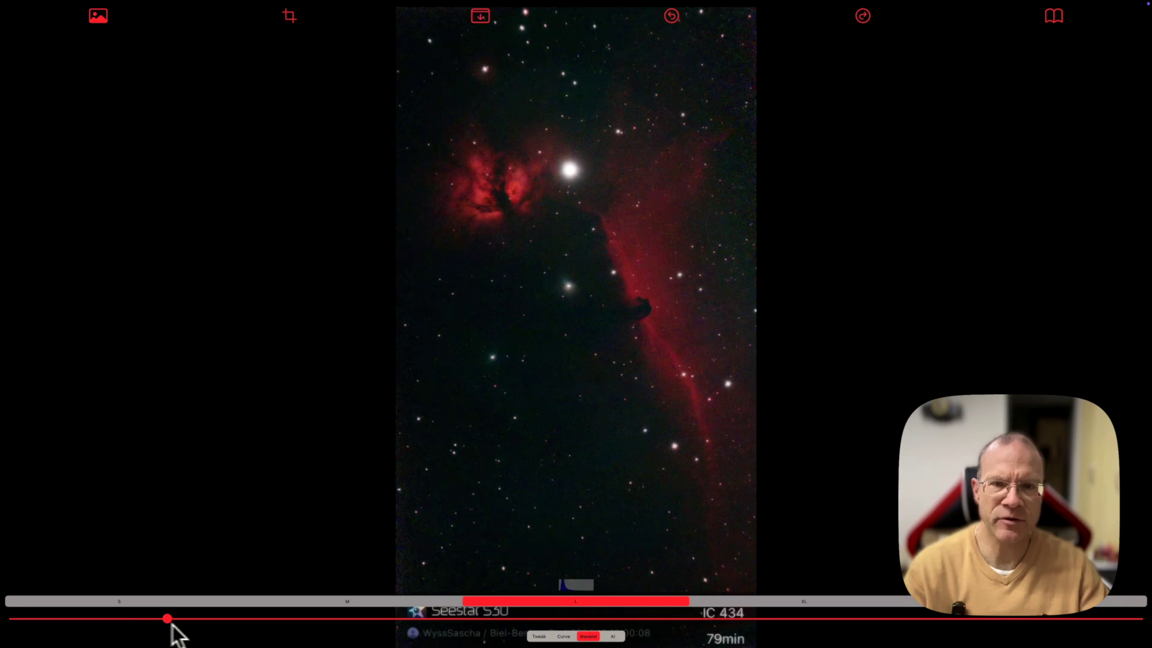
Step: Lower the extra-large wavelet sharpening slightly, then bring up the AI tools
click(721, 604)
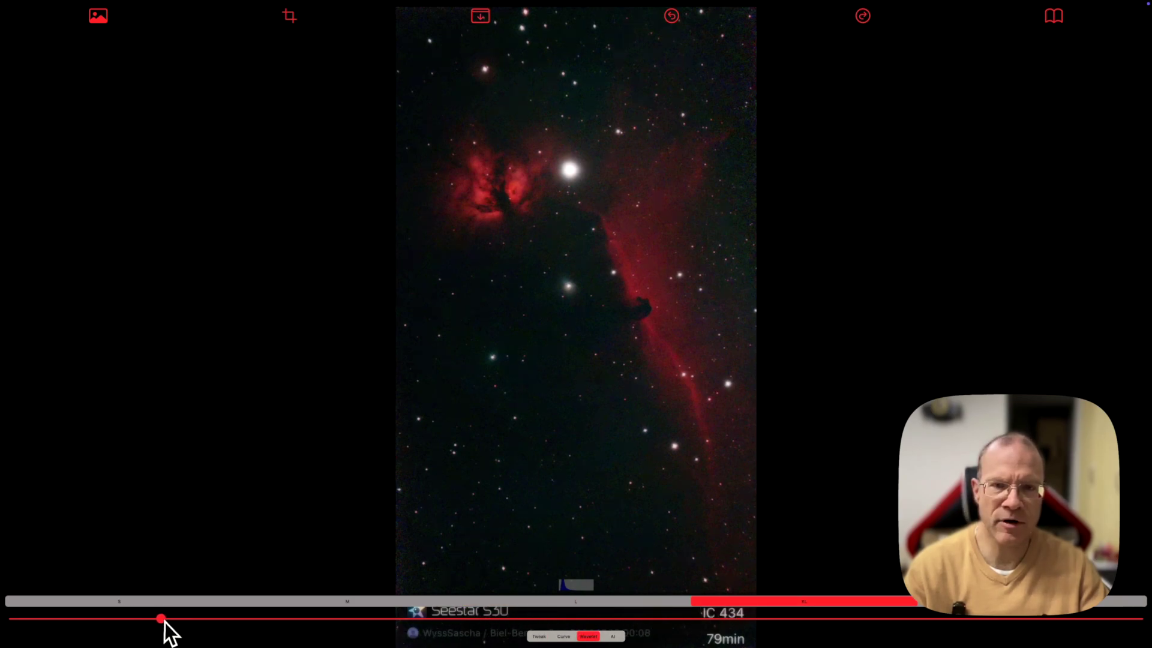
mouse_move(173, 623)
mouse_down()
mouse_move(218, 624)
mouse_move(189, 622)
mouse_up()
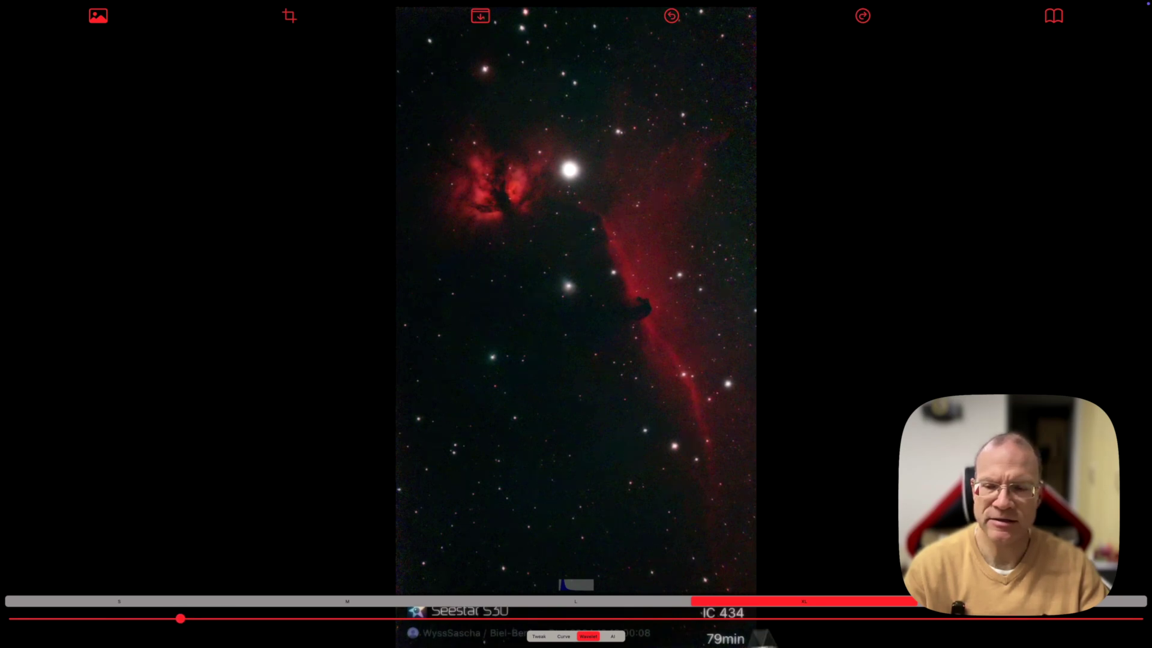
drag(180, 619, 139, 622)
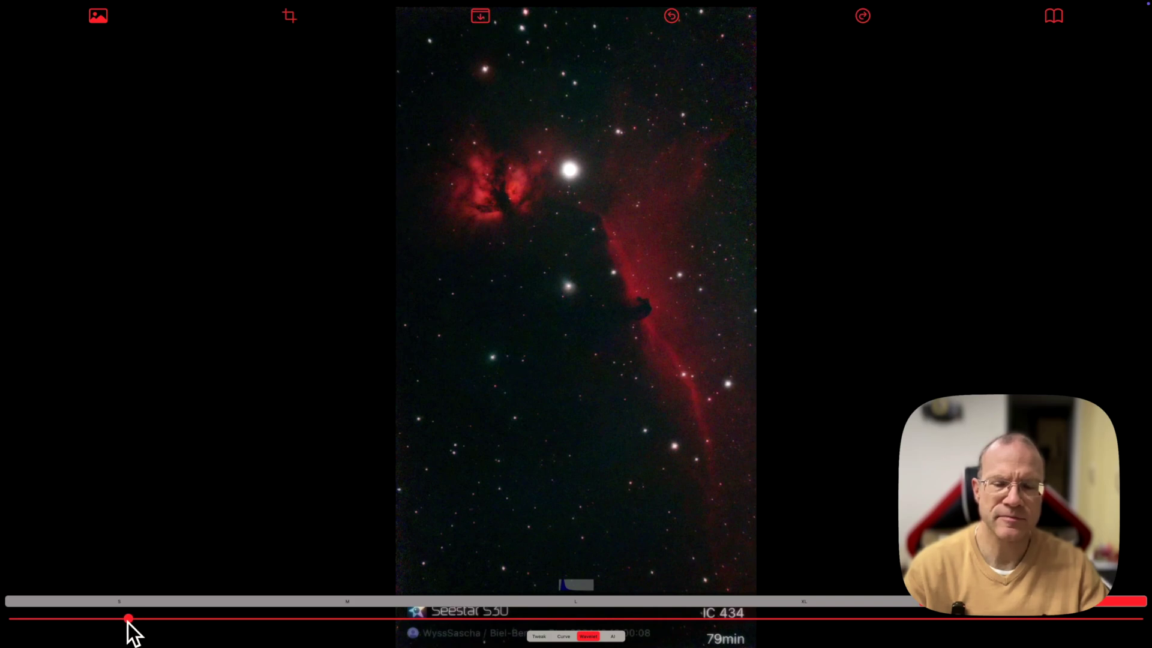
click(614, 637)
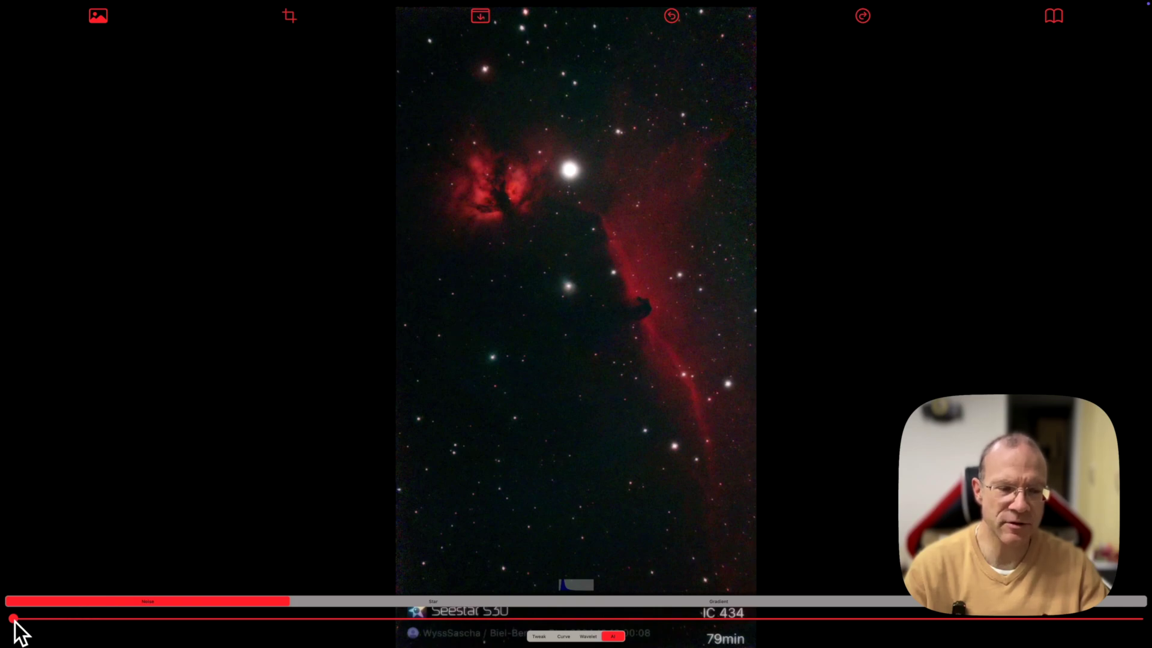
Step: Set AI noise reduction to a moderate strength on the nebula image
drag(14, 621, 276, 630)
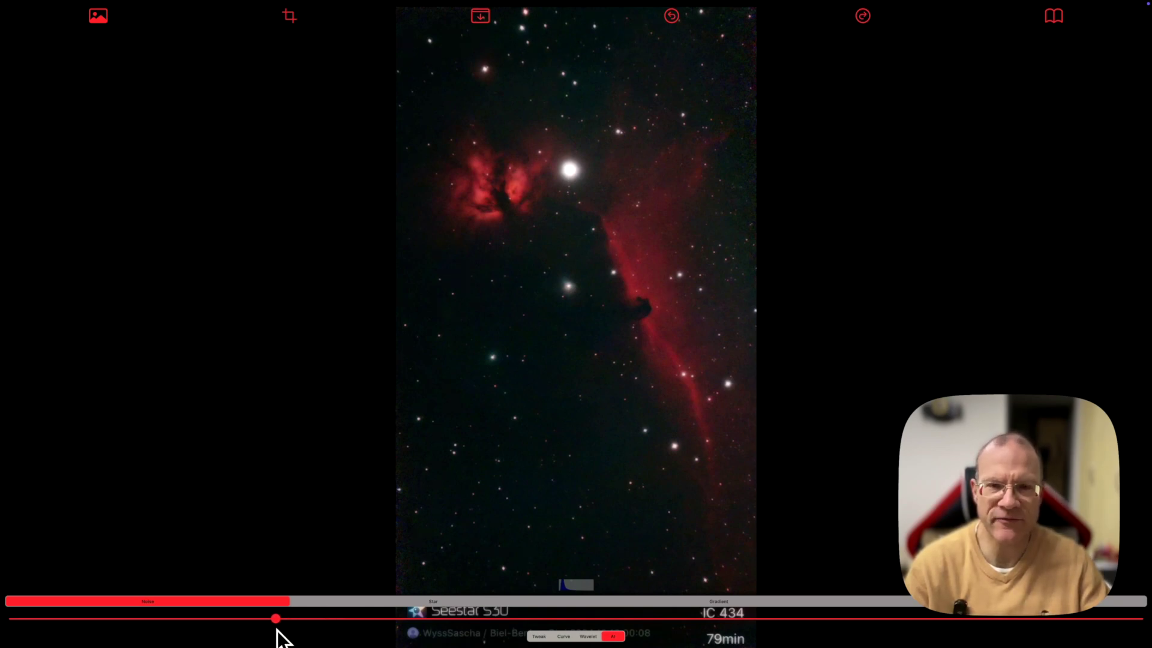
drag(243, 630, 774, 644)
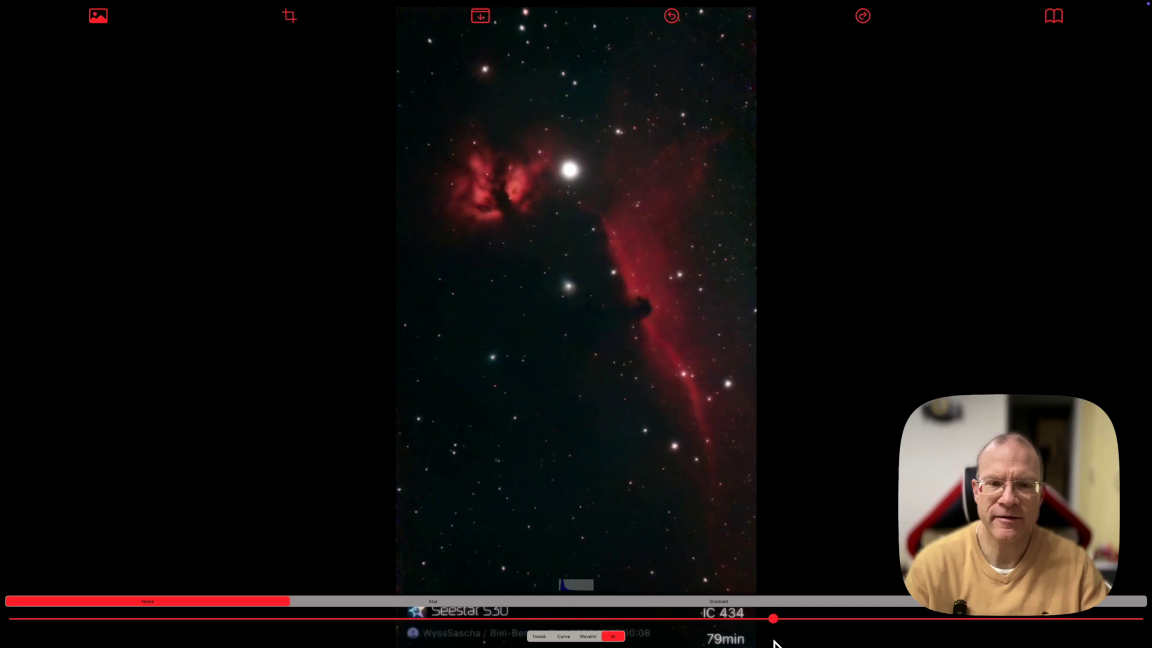
drag(774, 644, 658, 617)
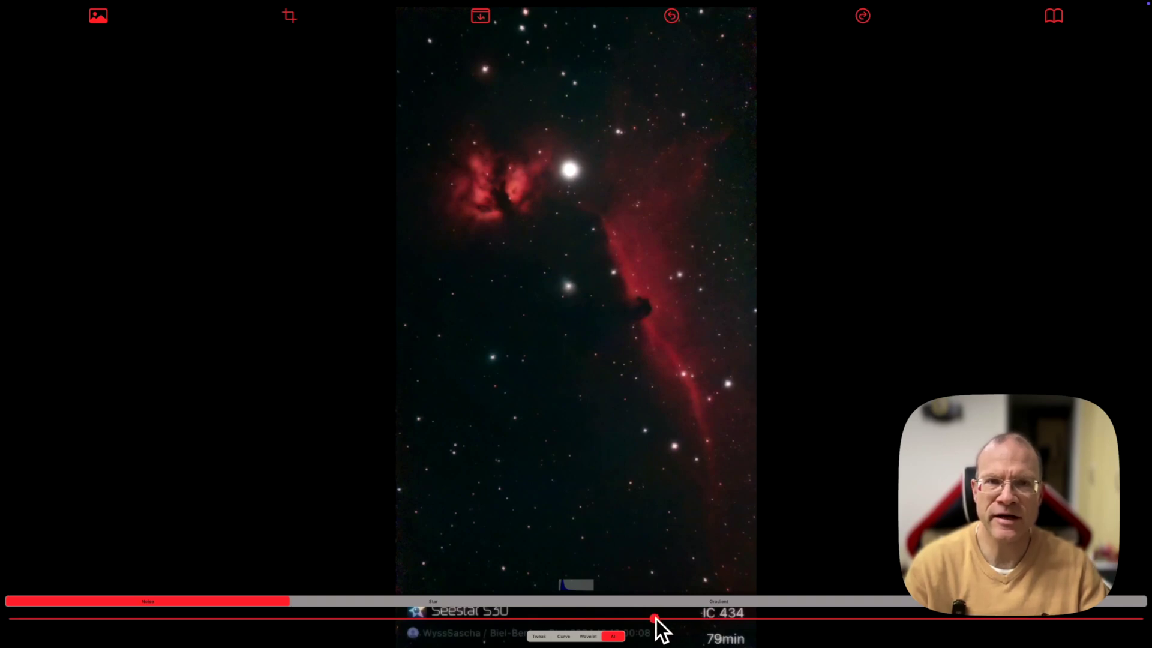
click(366, 602)
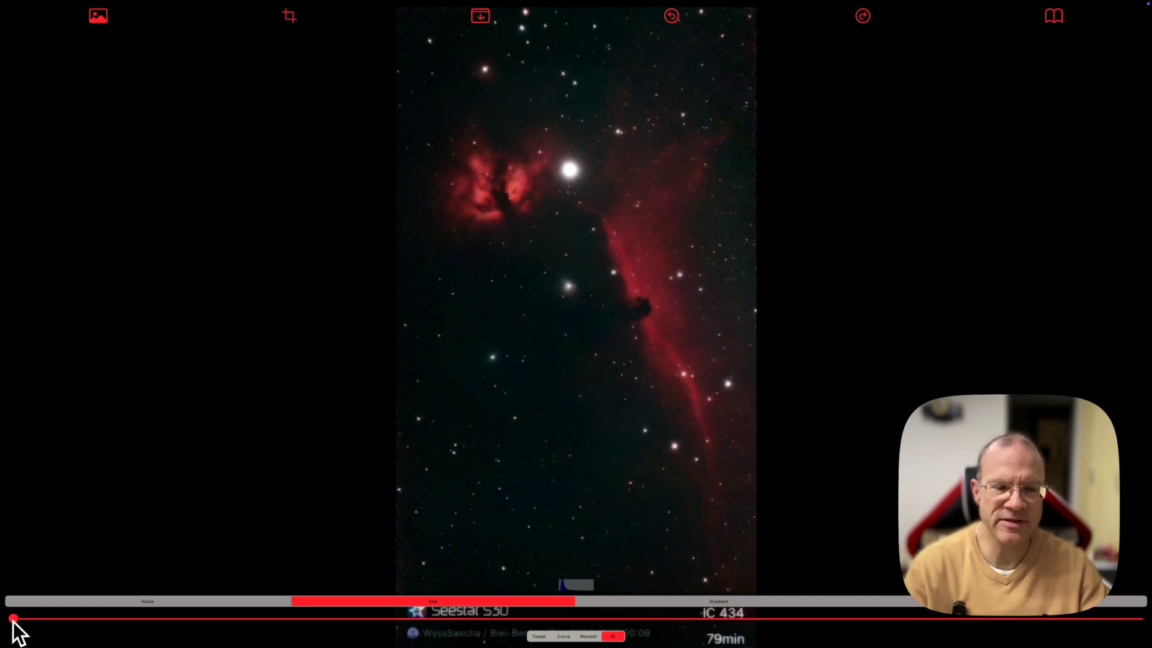
Step: Preview full star removal, then settle star reduction at about half strength
drag(111, 619, 1139, 619)
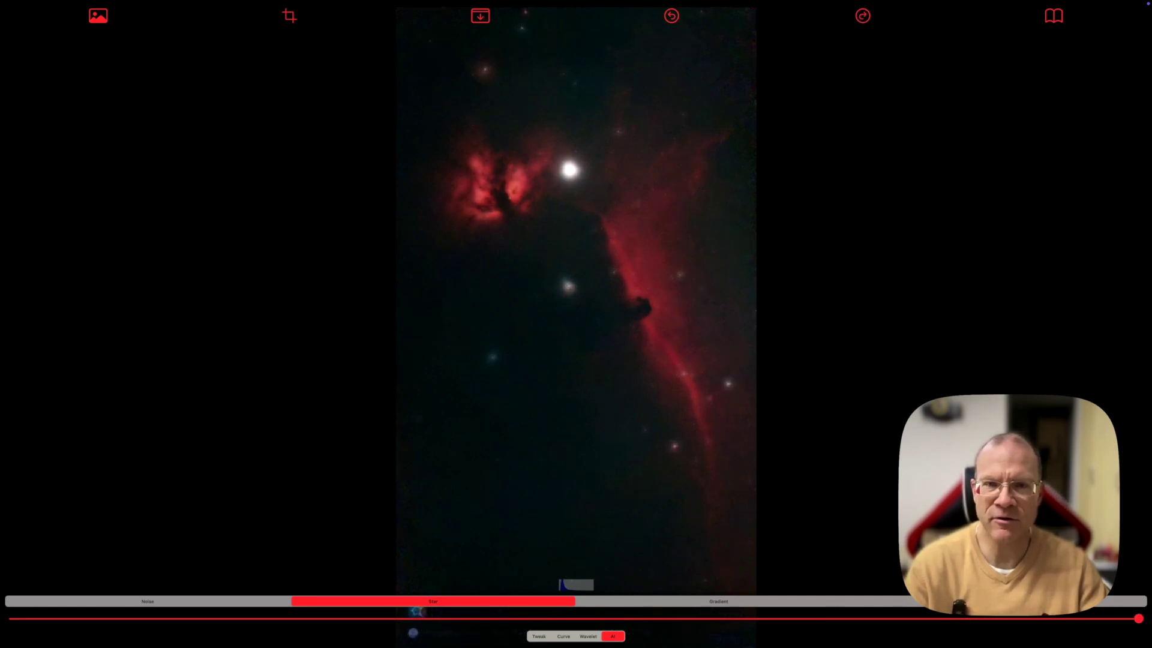
drag(697, 618, 621, 618)
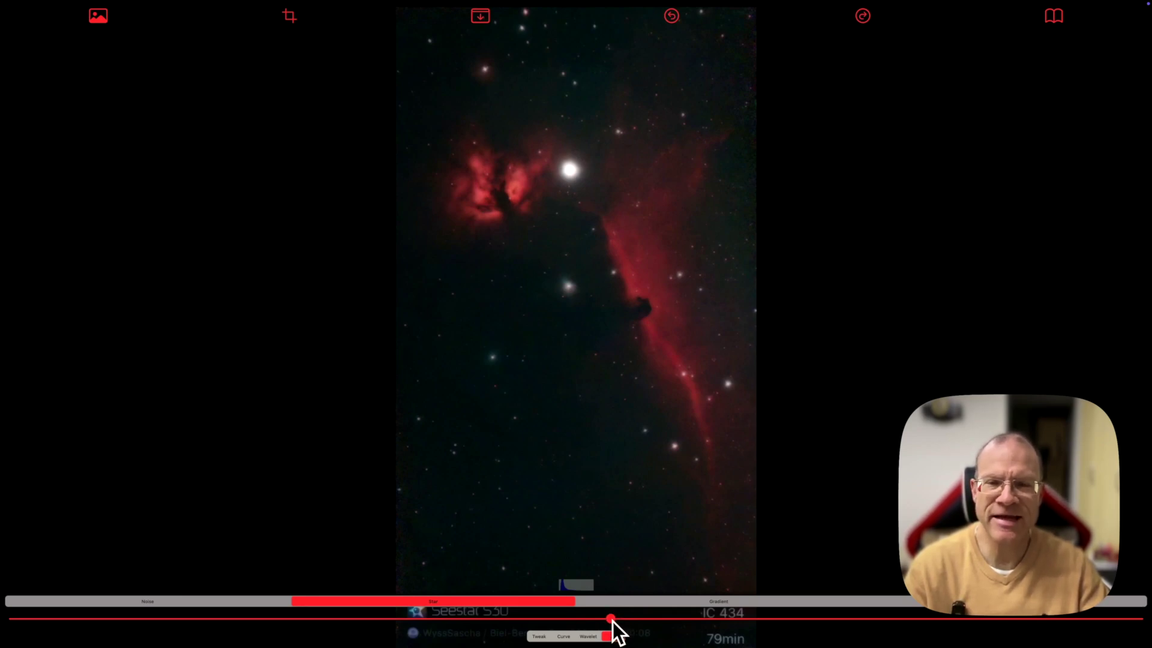
click(697, 605)
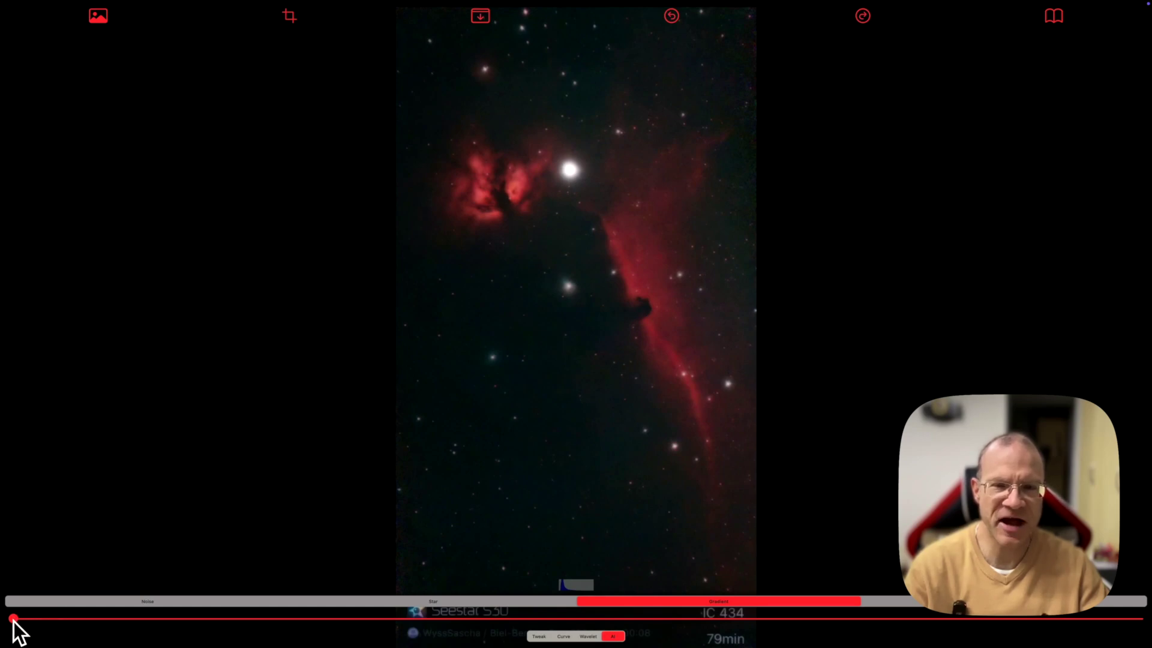
Step: Apply gradient removal and the final AI adjustment, toggling the before/after comparison
mouse_move(14, 623)
mouse_down()
mouse_move(608, 635)
mouse_move(1139, 619)
mouse_move(295, 590)
mouse_move(6, 619)
mouse_up()
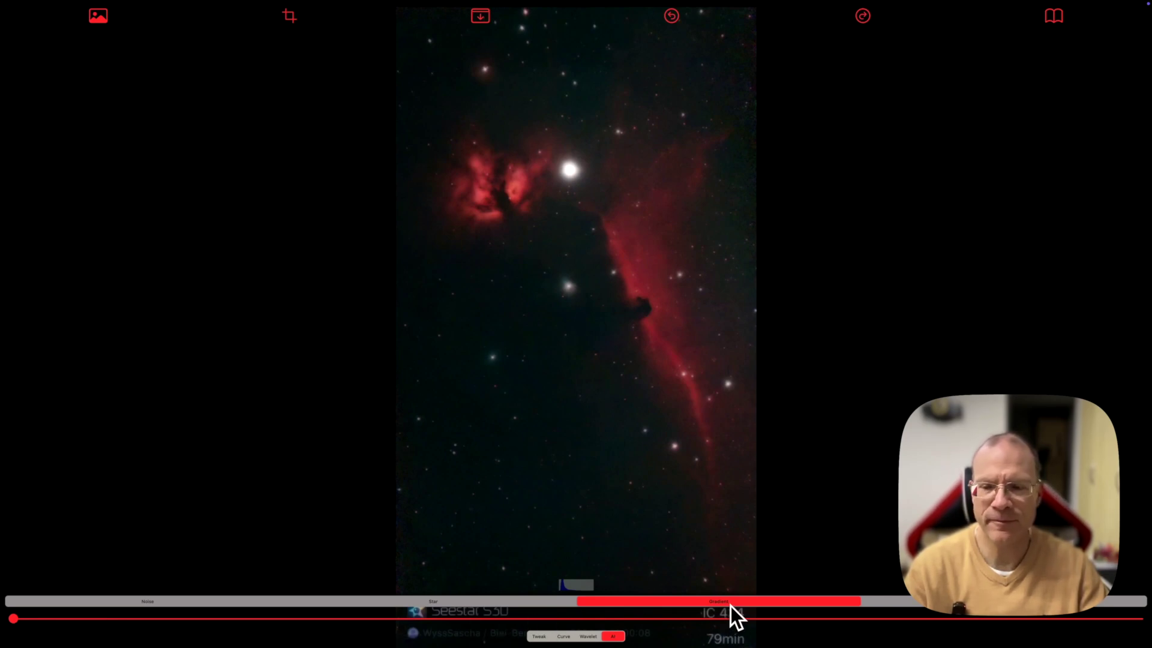
click(940, 607)
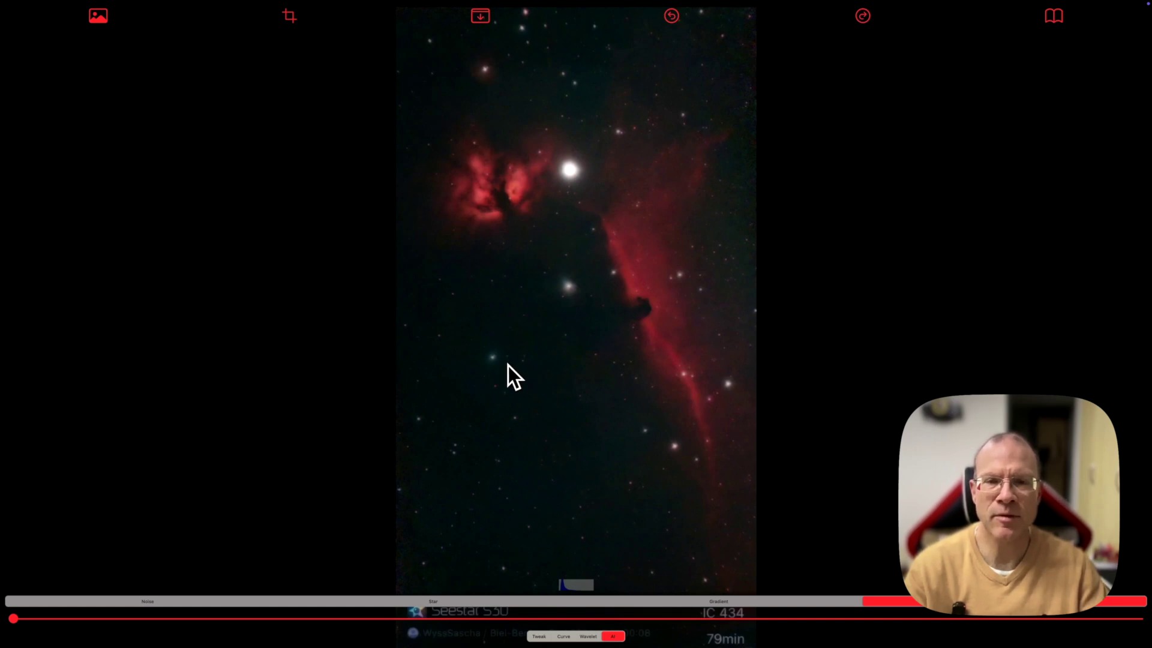
click(562, 379)
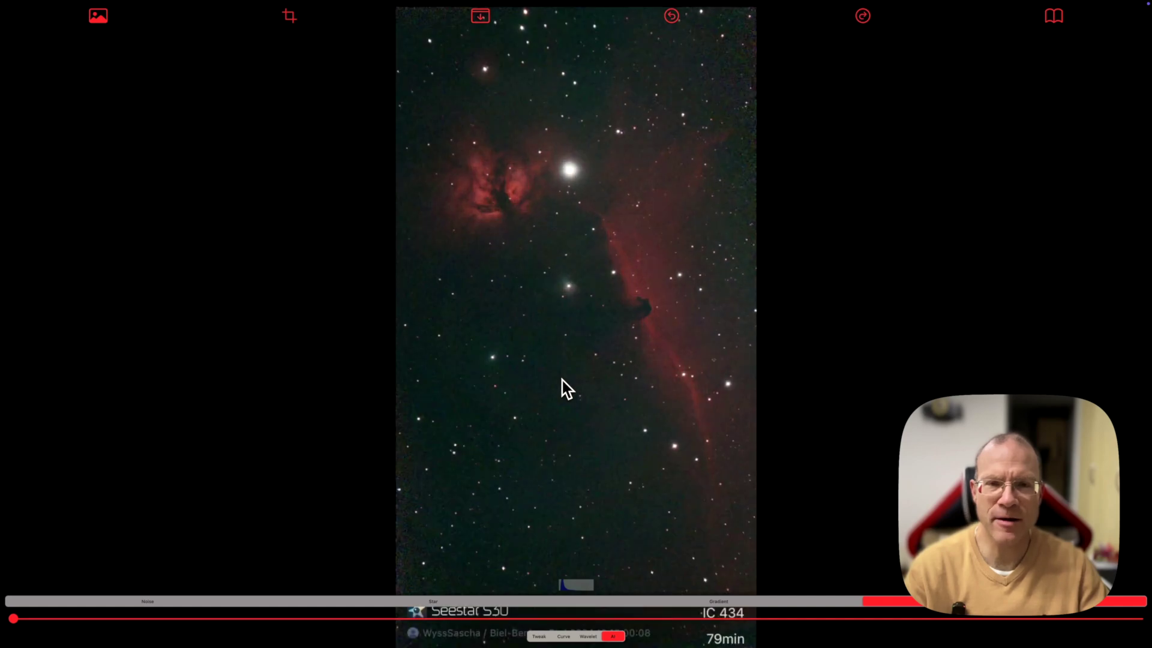
click(562, 381)
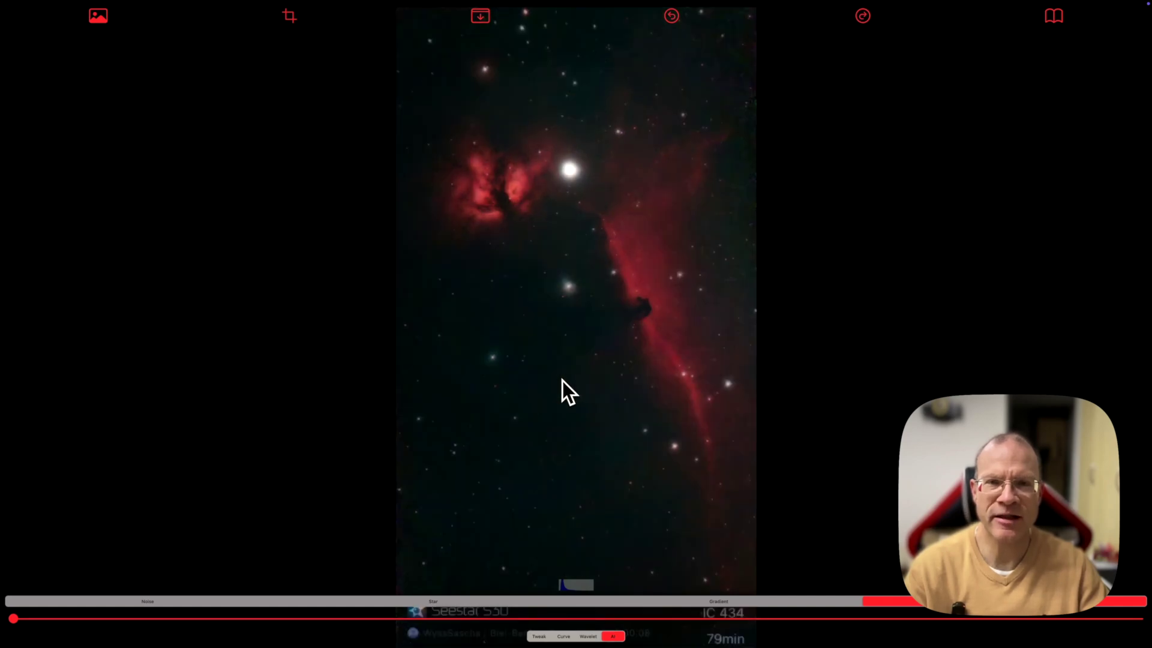
click(562, 380)
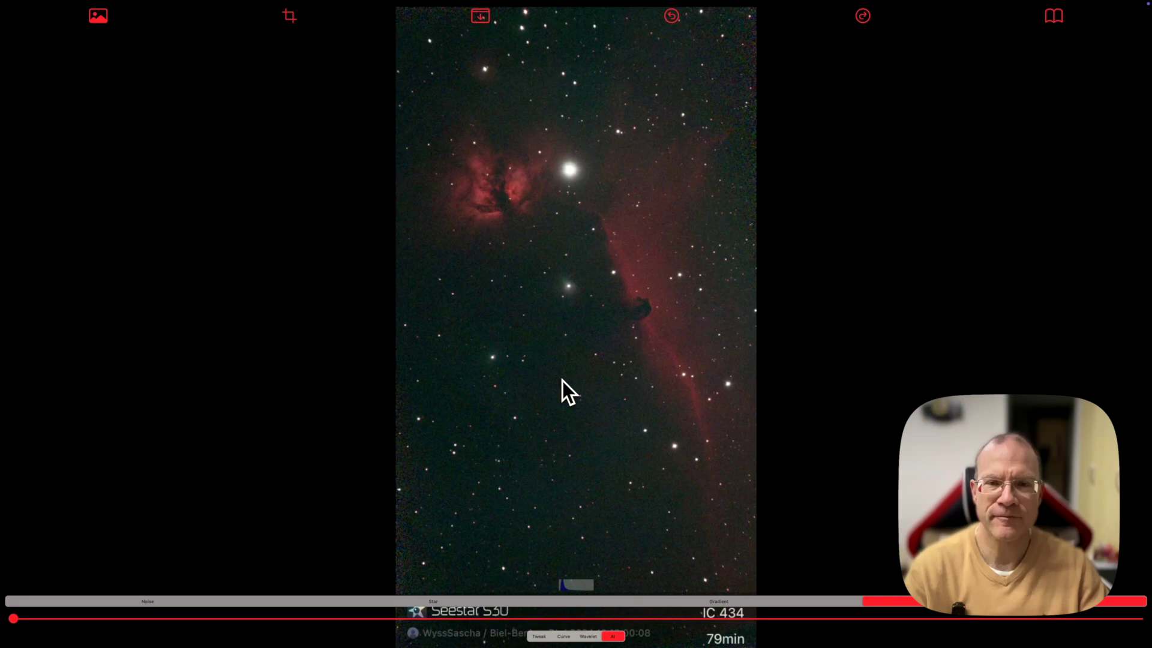
click(563, 381)
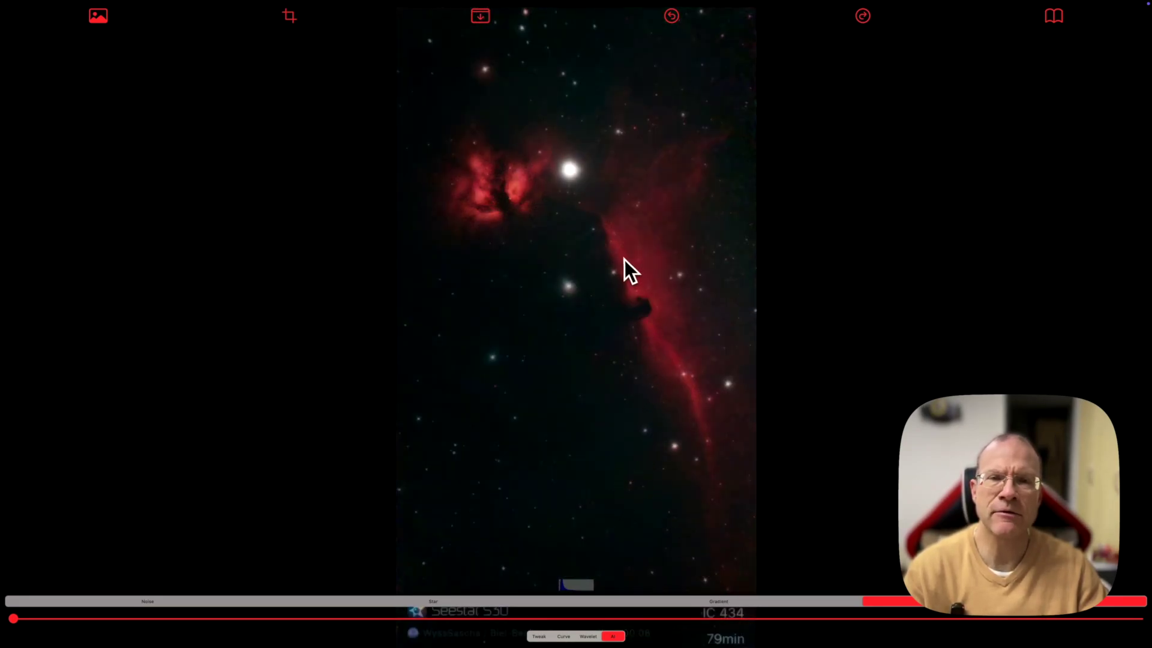
Step: Adjust the S, M, L and XL wavelet sharpening sliders
click(589, 637)
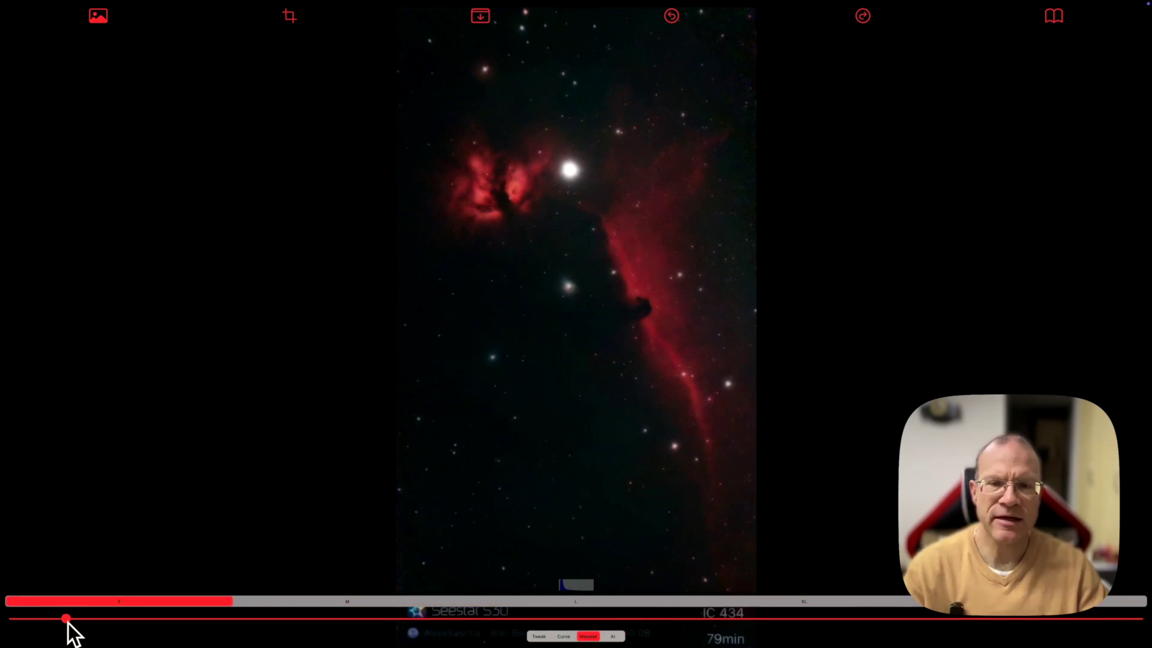
mouse_move(68, 623)
mouse_down()
mouse_move(120, 625)
mouse_move(78, 626)
mouse_up()
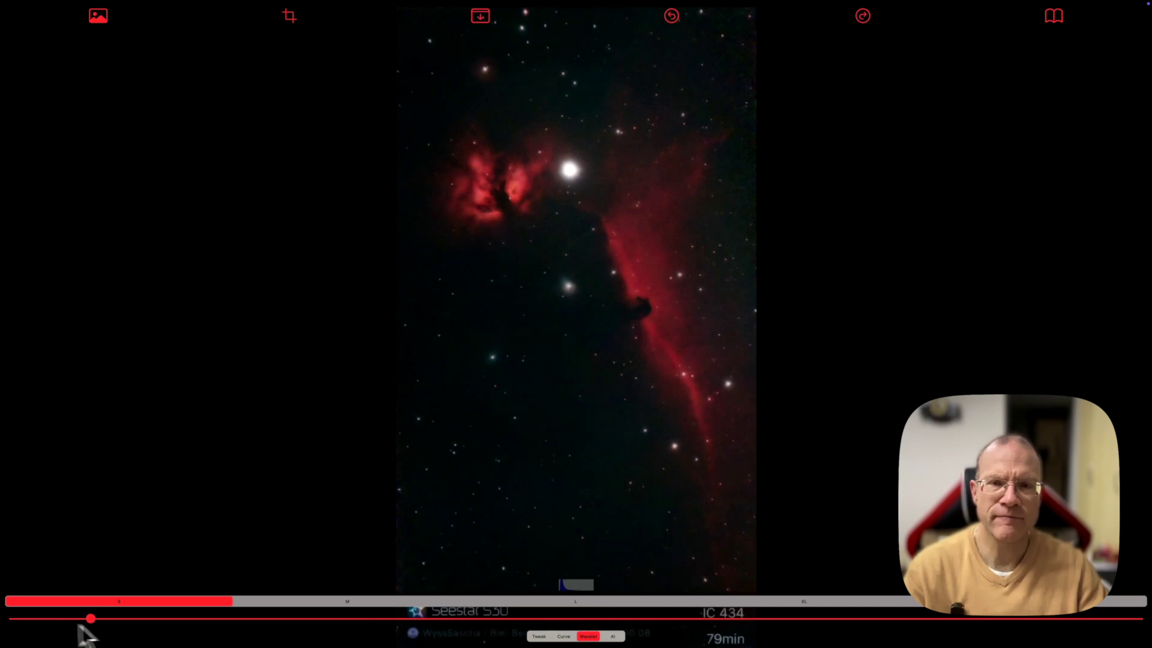
click(303, 601)
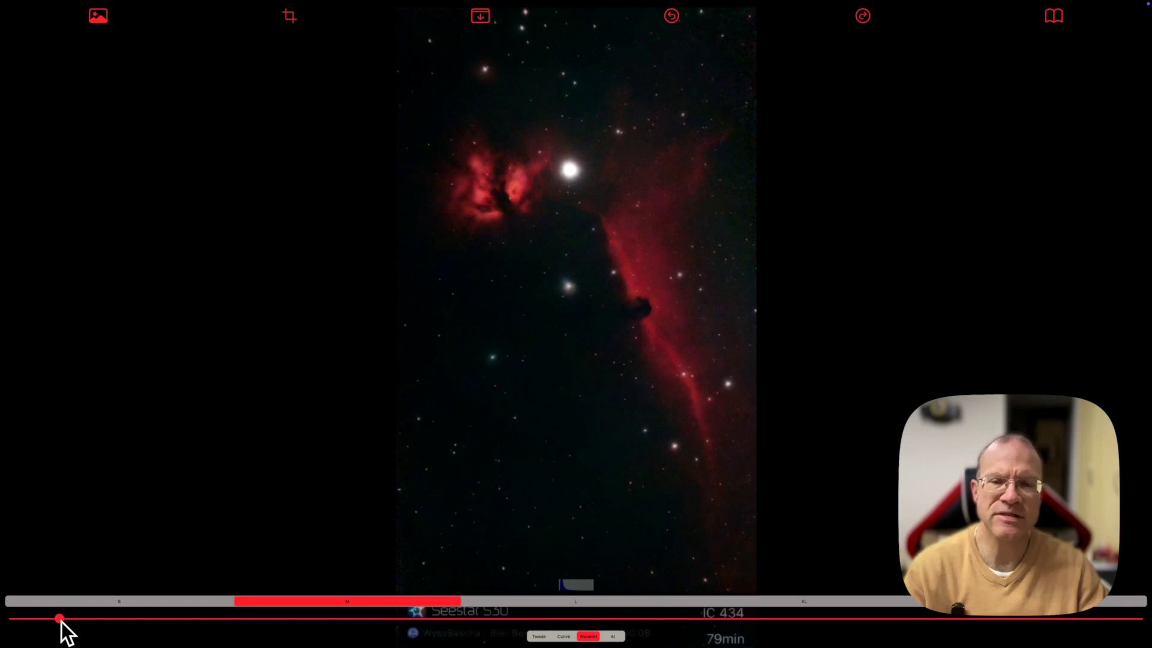
drag(76, 623, 88, 622)
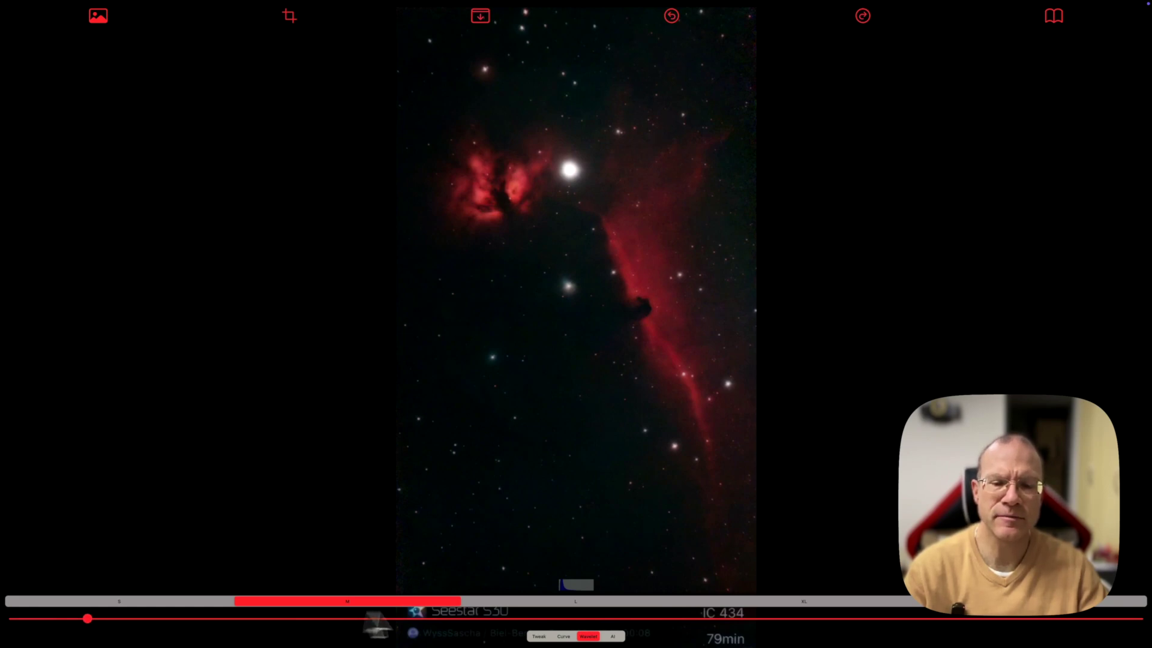
click(596, 603)
click(196, 619)
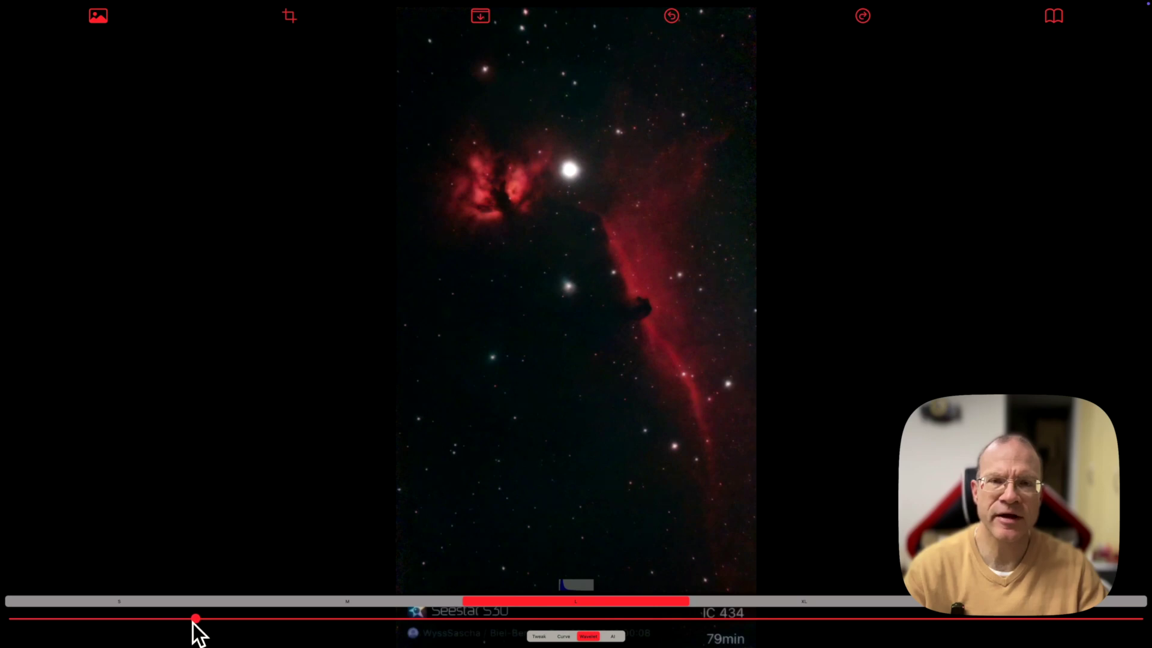
click(733, 603)
click(144, 618)
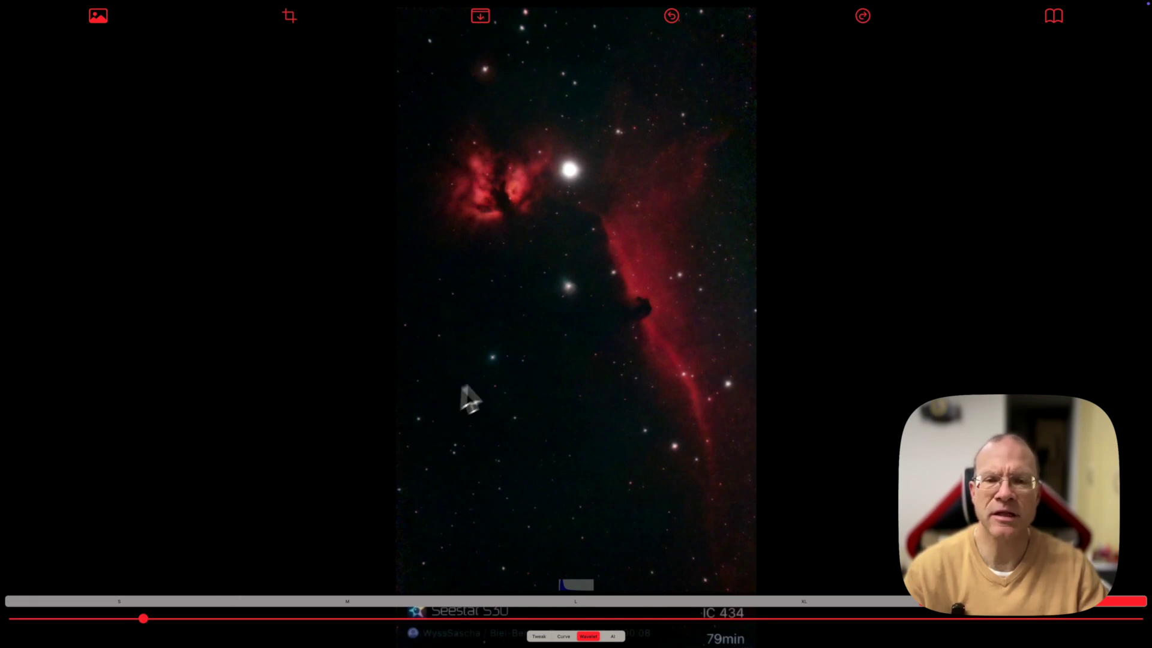
Step: Compare the processed nebula with the original and save the finished image
drag(574, 336, 575, 337)
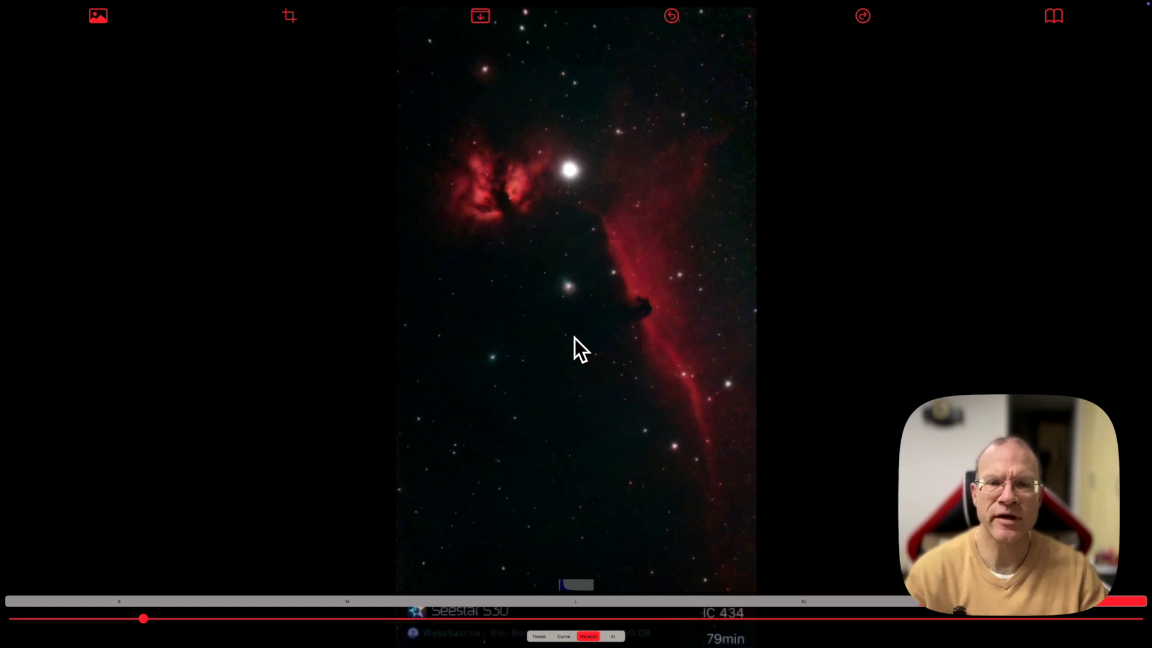
drag(574, 338, 575, 338)
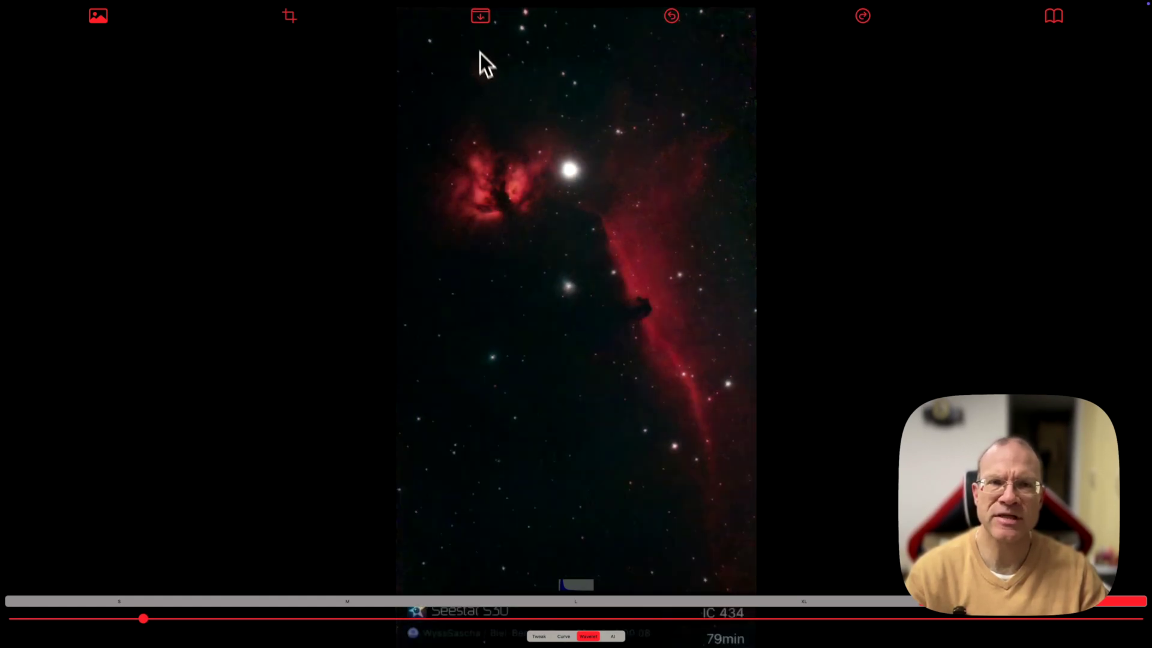
click(480, 17)
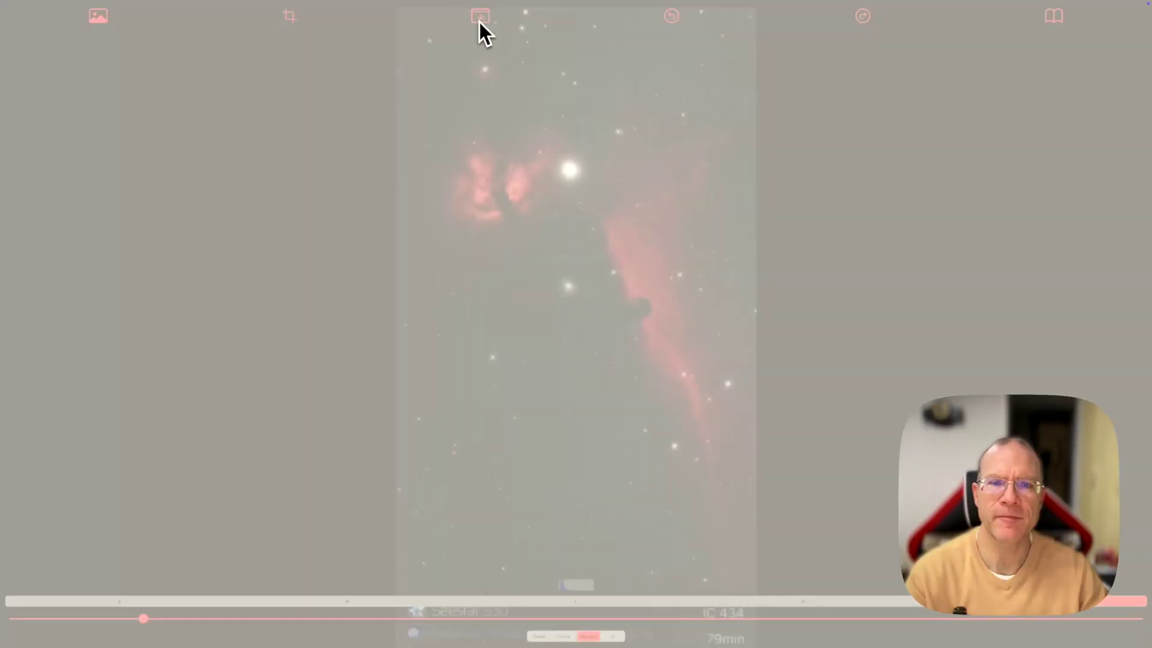